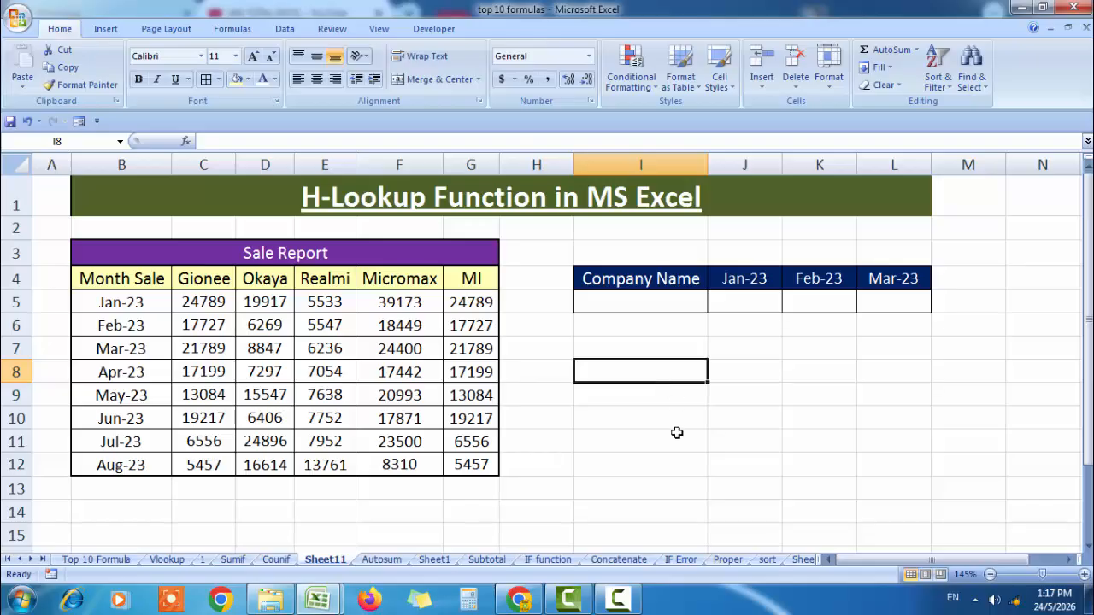
left_click(676, 435)
left_click(664, 369)
left_click(741, 349)
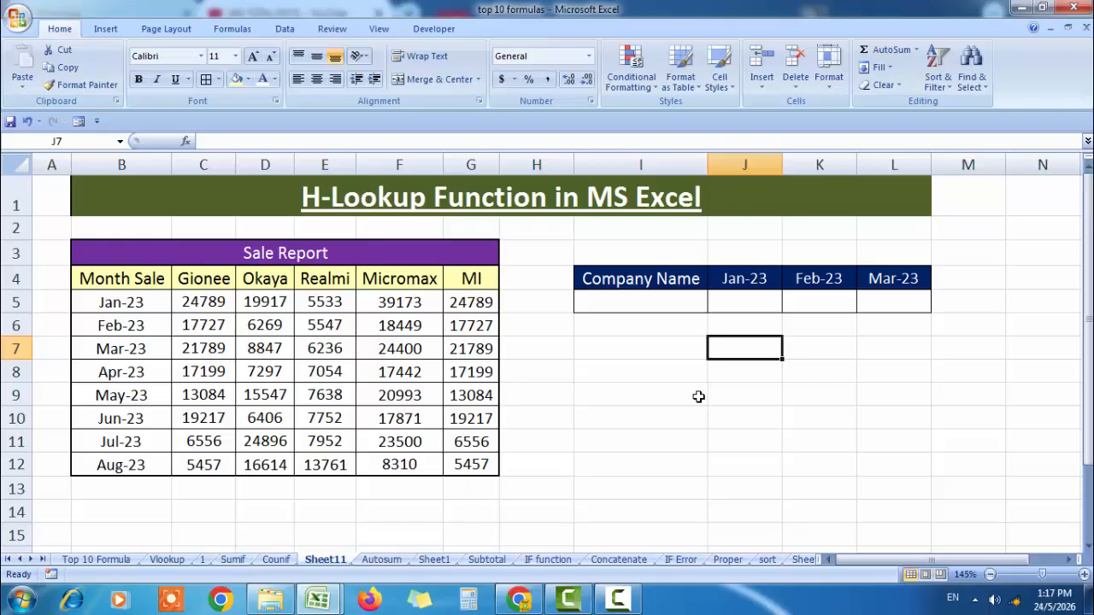
left_click(666, 378)
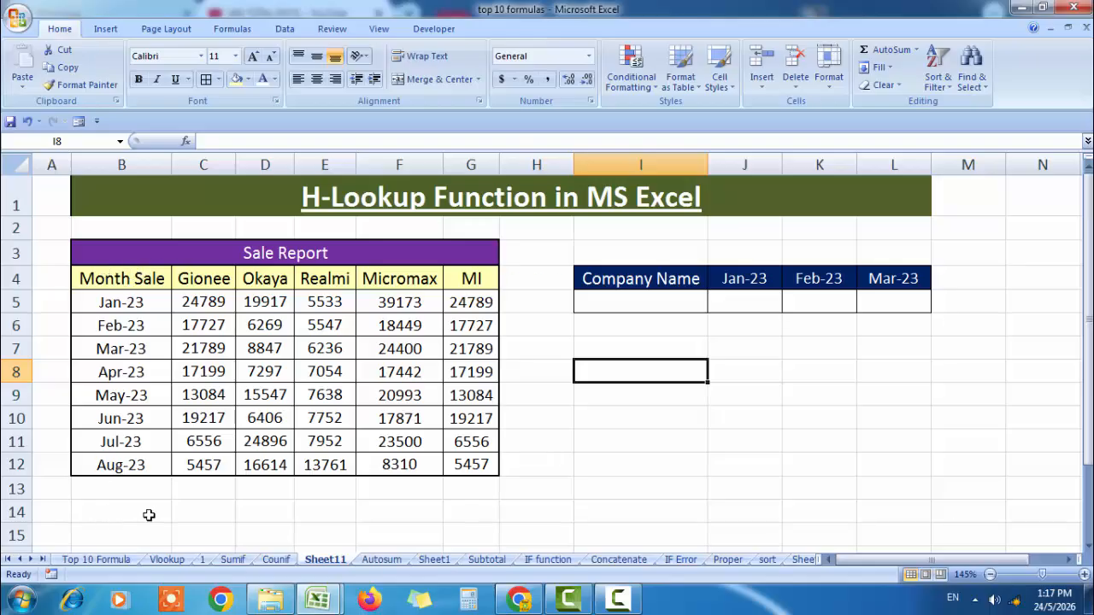
left_click(818, 347)
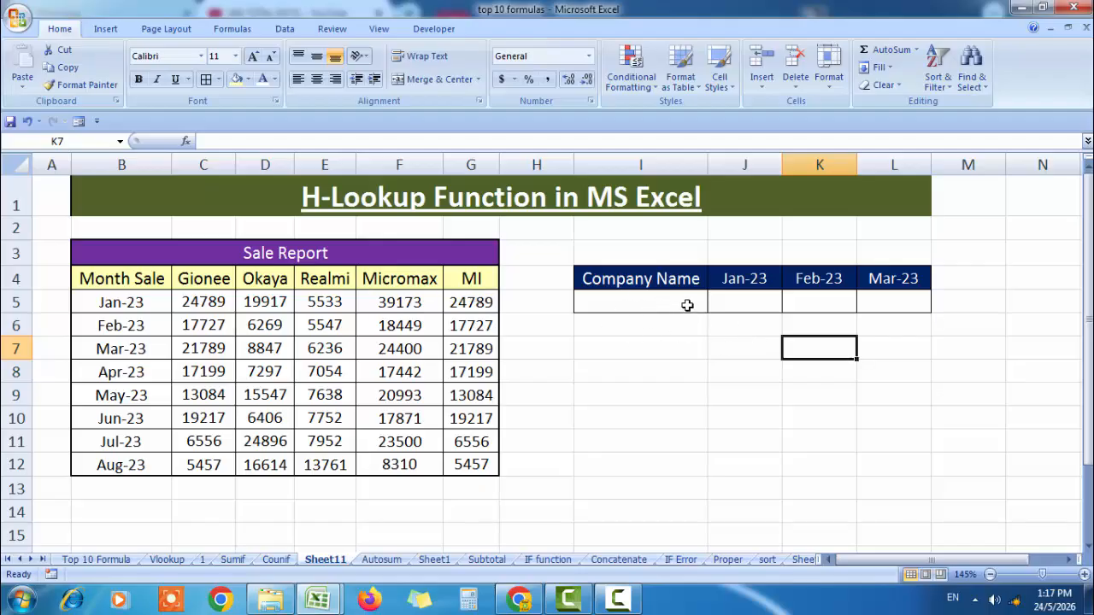
left_click(651, 299)
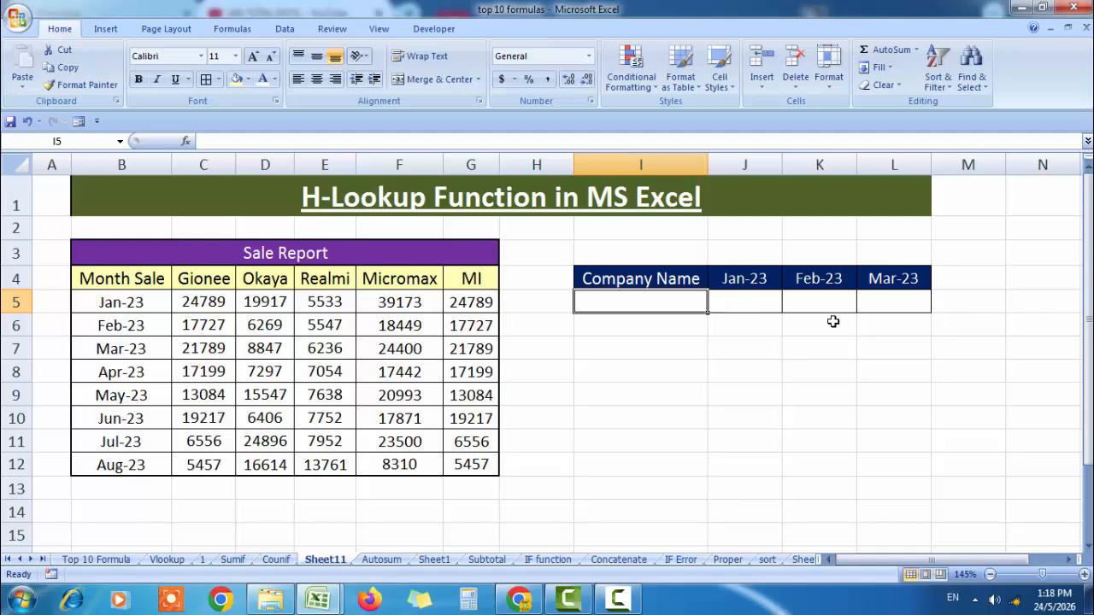
left_click(723, 412)
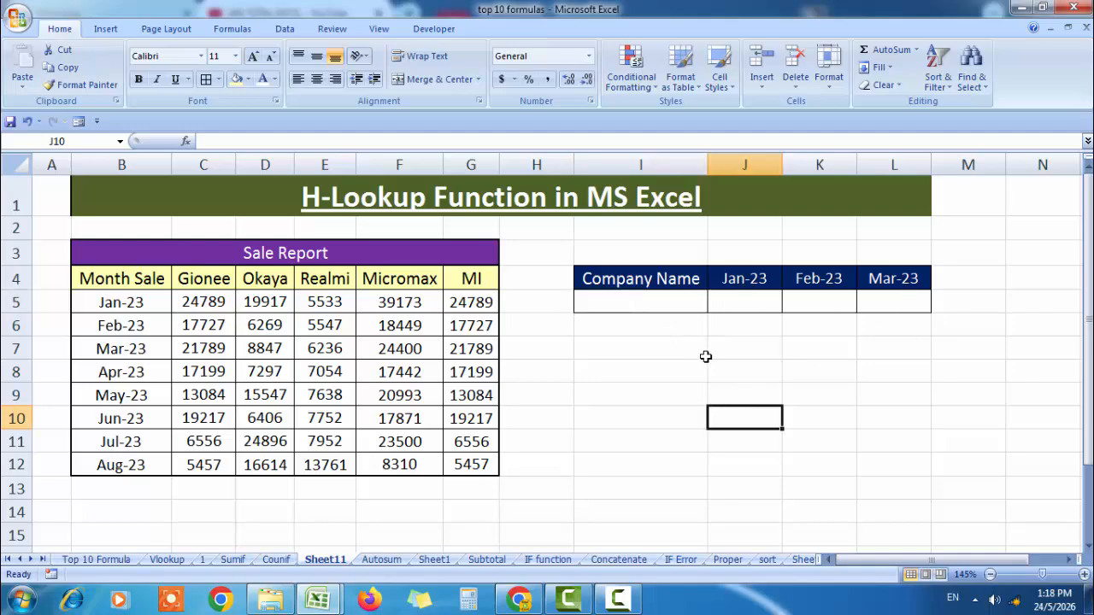
- Copy the Micromax header from the Sale Report into cell I5 under Company Name
left_click(641, 304)
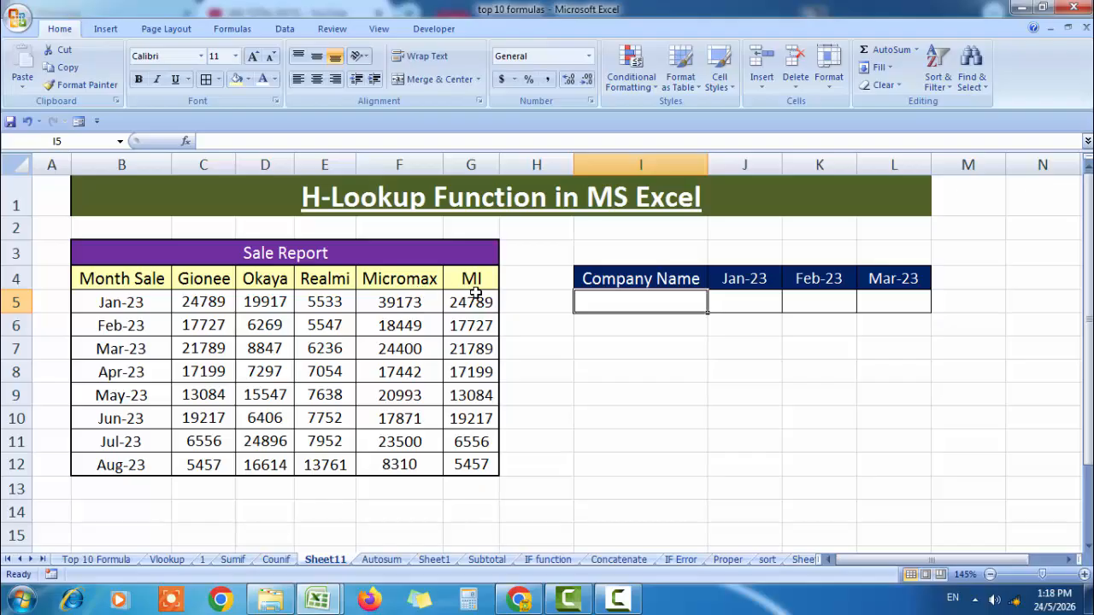
left_click(402, 282)
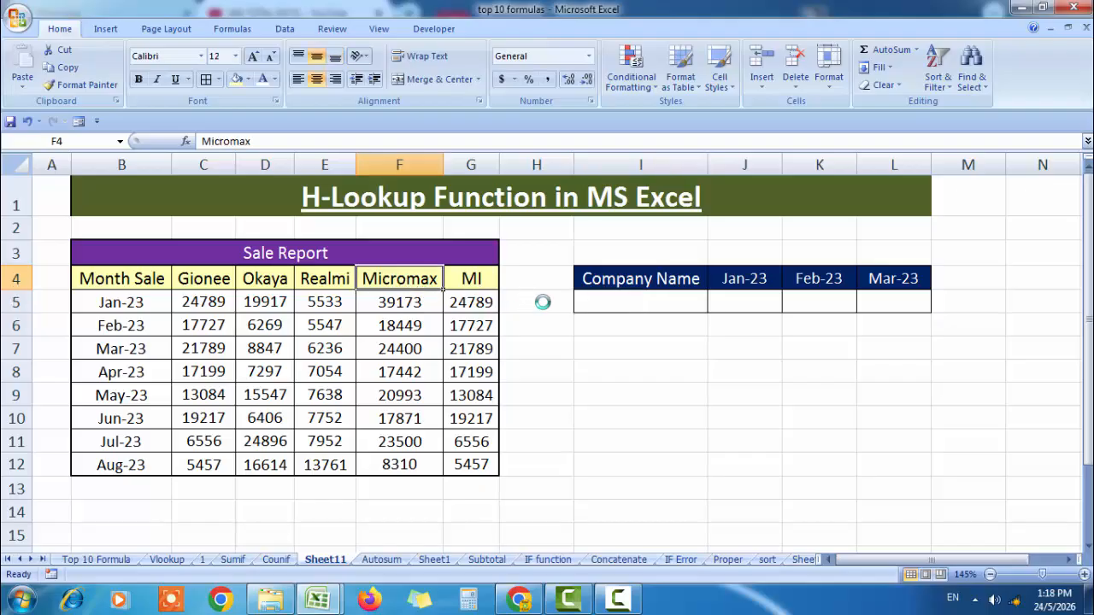
key("ctrl+c")
right_click(614, 306)
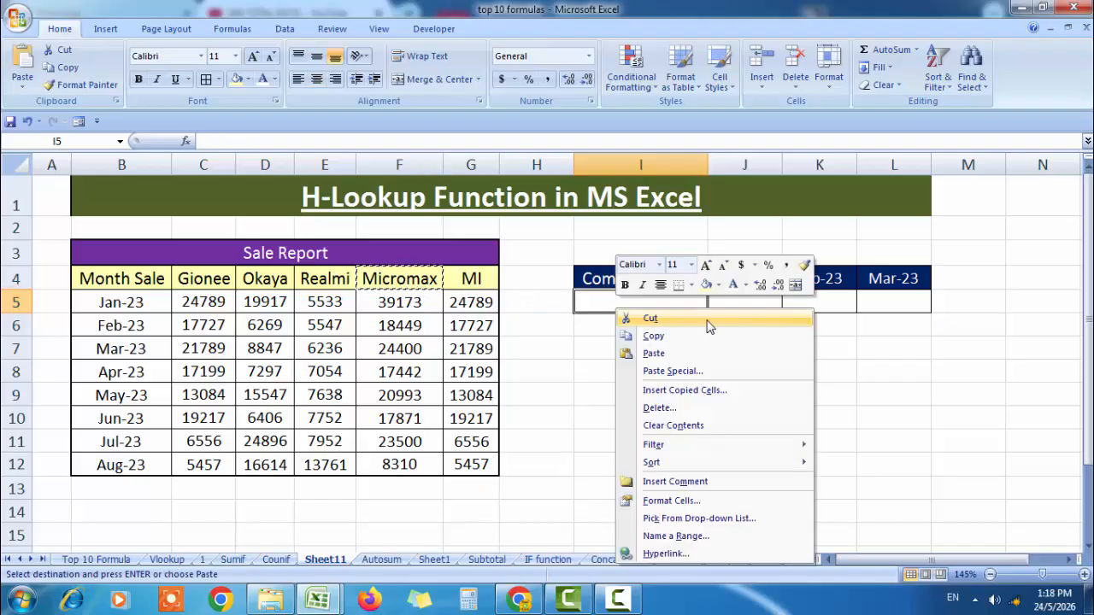
left_click(935, 389)
key("Return")
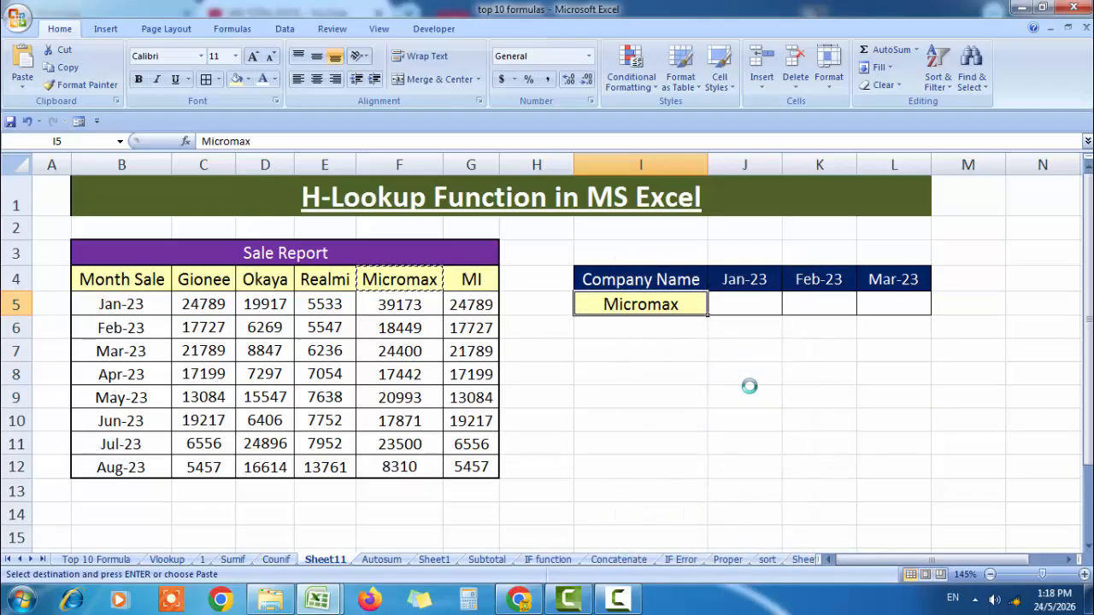
left_click(744, 387)
- Start an HLOOKUP formula in the Jan-23 cell J5 with I5 as the lookup value
left_click(733, 306)
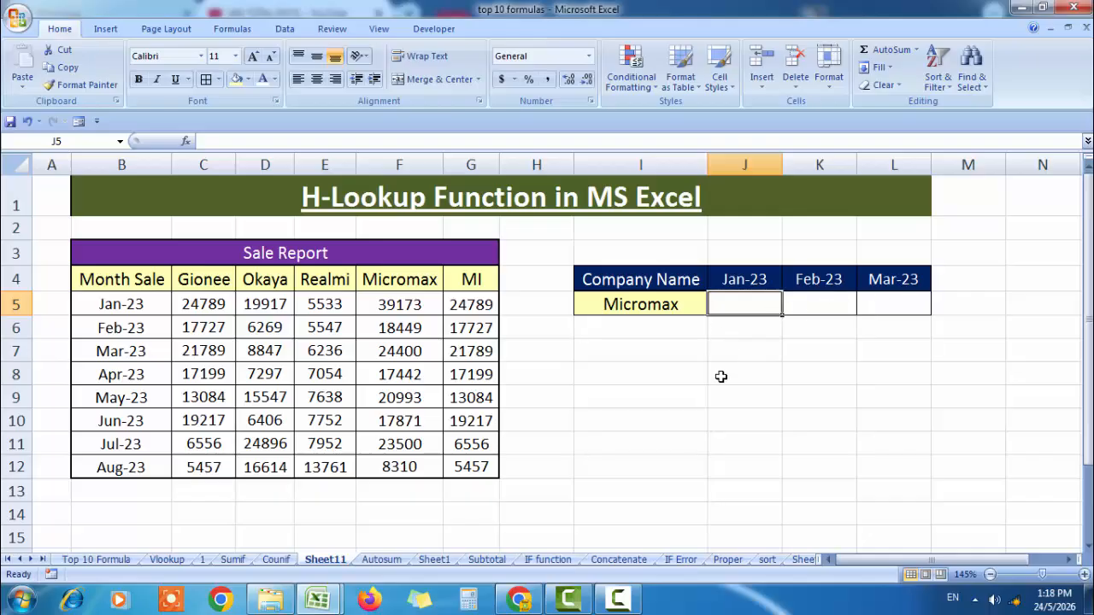
left_click(750, 381)
left_click(766, 309)
type("=hl")
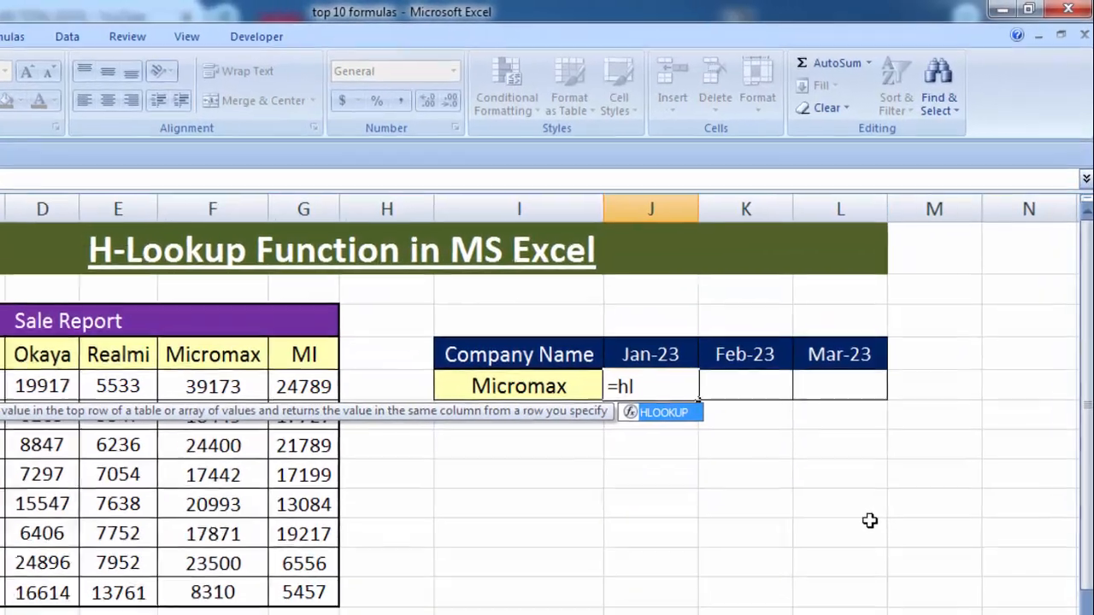
key("Tab")
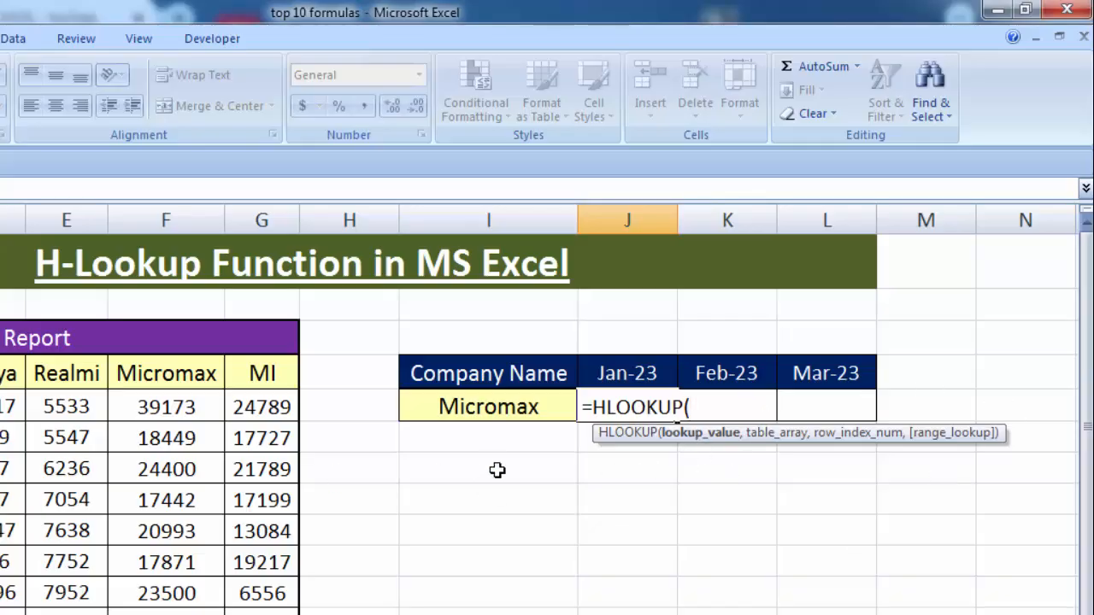
left_click(480, 414)
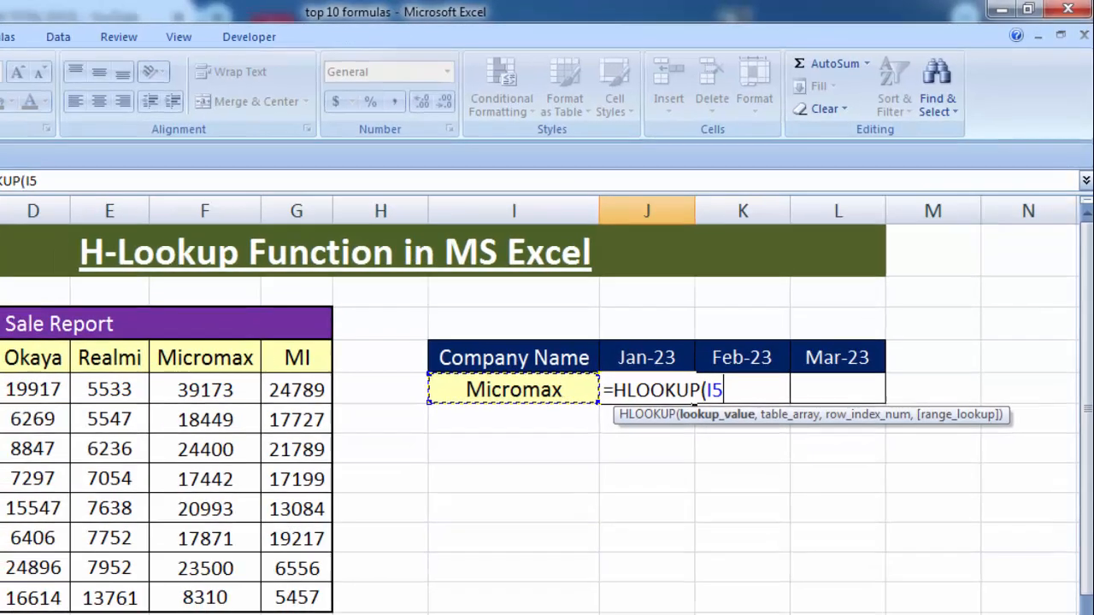
type(",")
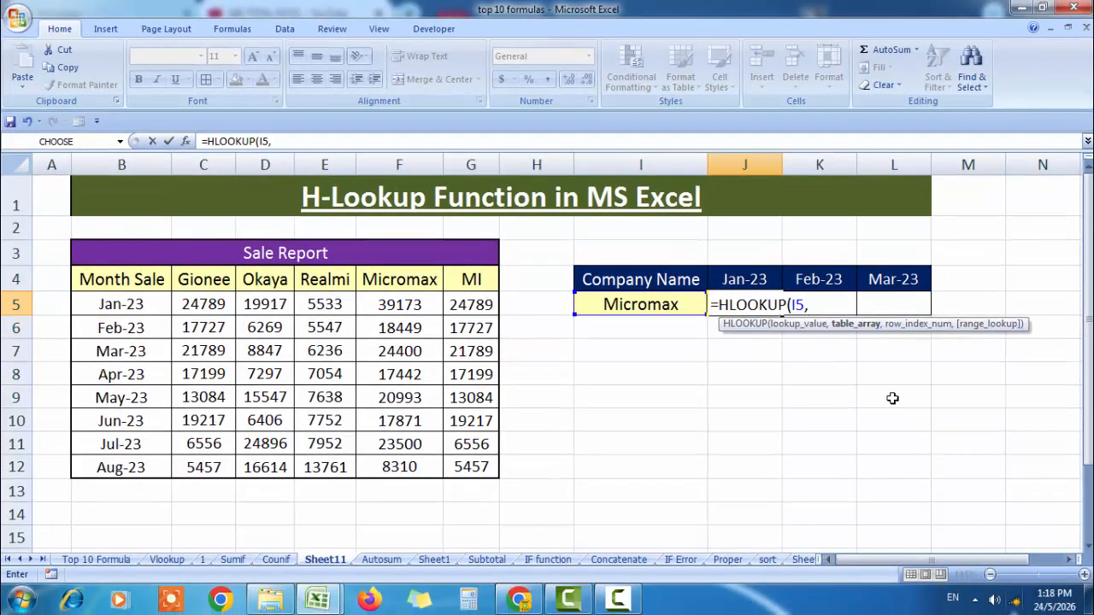
- Complete the J5 formula with table array B4:G12, row index 2 and match type 0, and check it against Micromax's Jan-23 figure
left_click(137, 281)
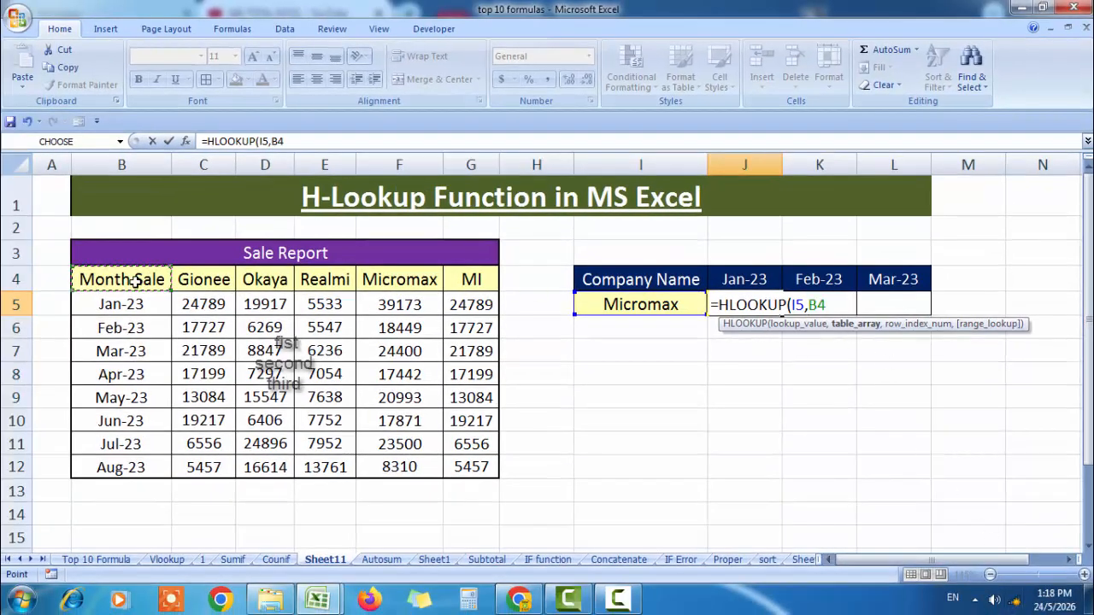
key("ctrl+shift+Right")
key("ctrl+shift+Down")
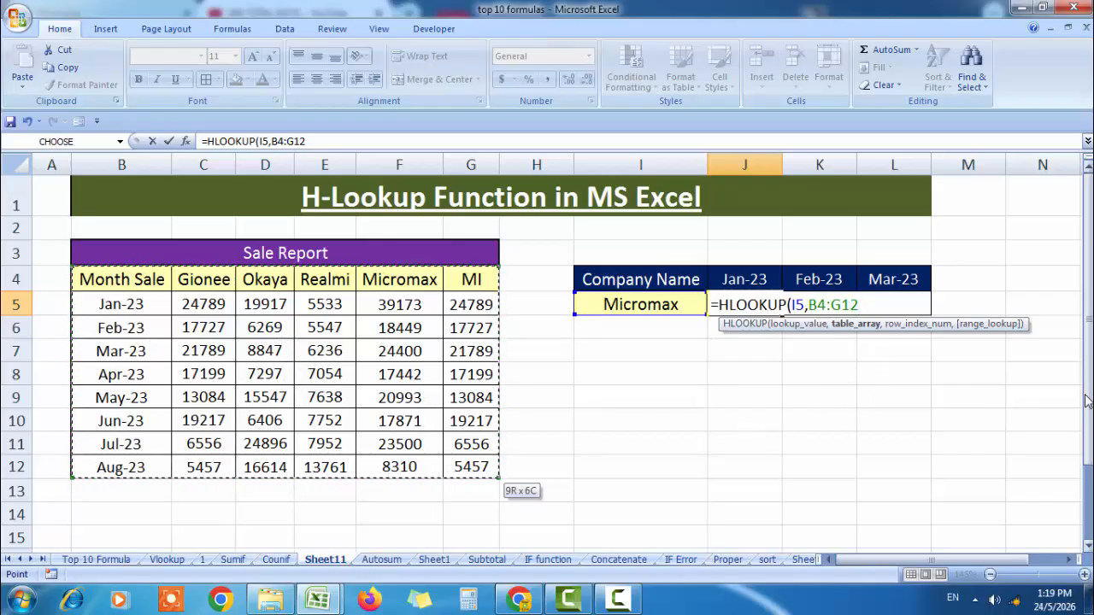
type(",2")
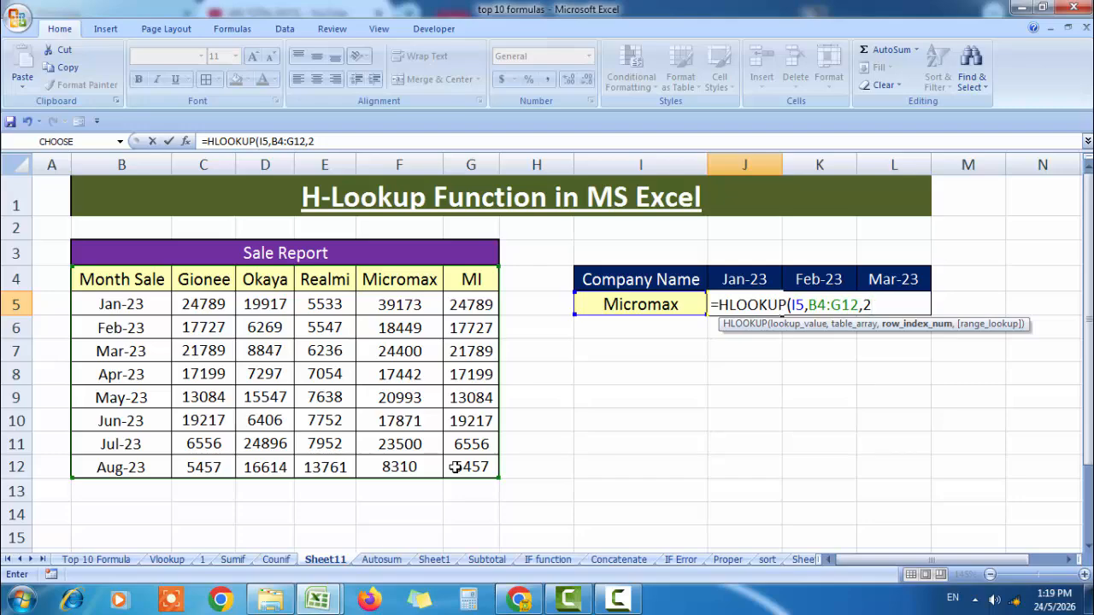
type(",")
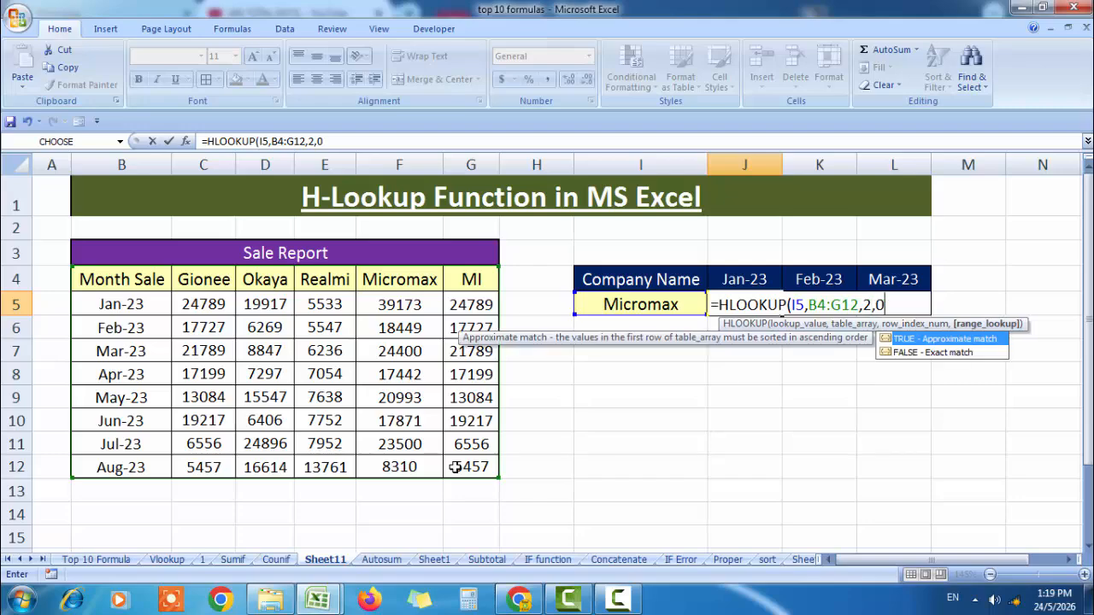
type("0)")
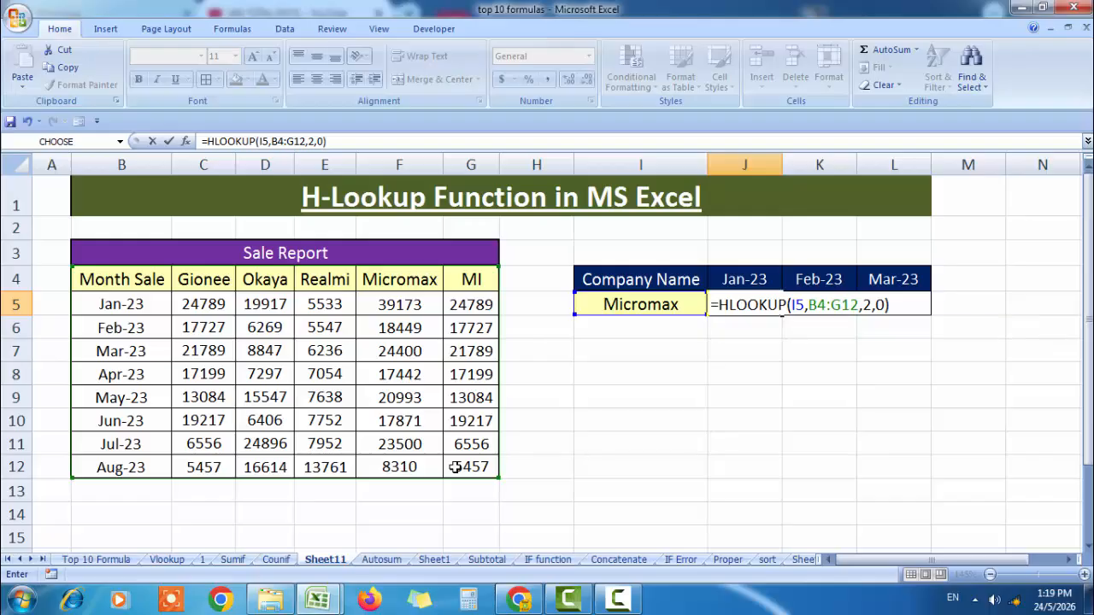
key("Return")
key("Up")
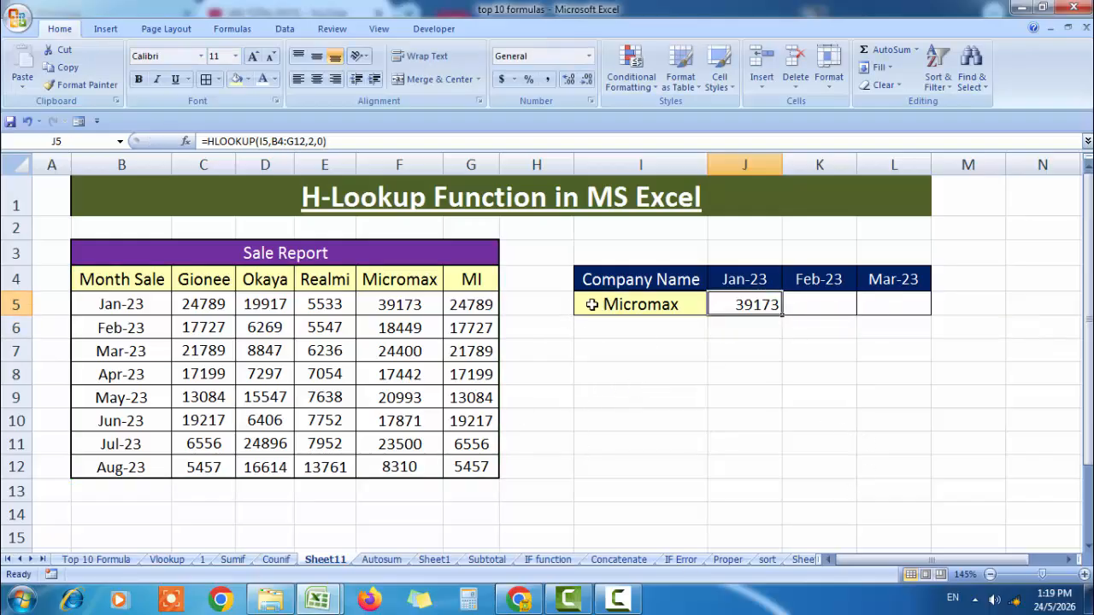
left_click(402, 282)
left_click(411, 313)
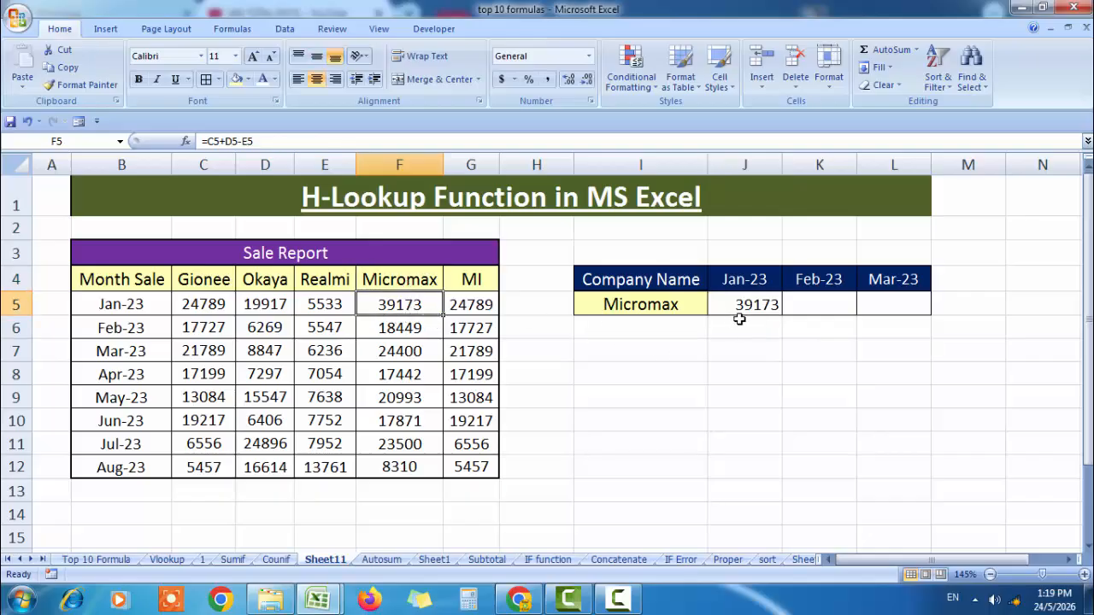
left_click(801, 350)
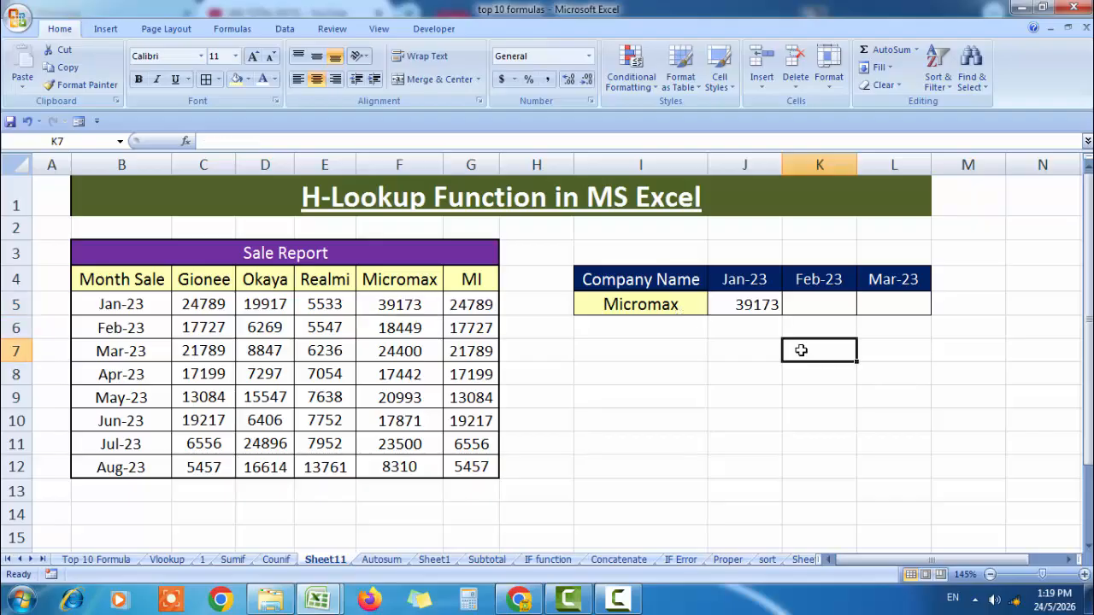
- Start an HLOOKUP formula in the Feb-23 cell K5 with I5 as the lookup value
left_click(837, 302)
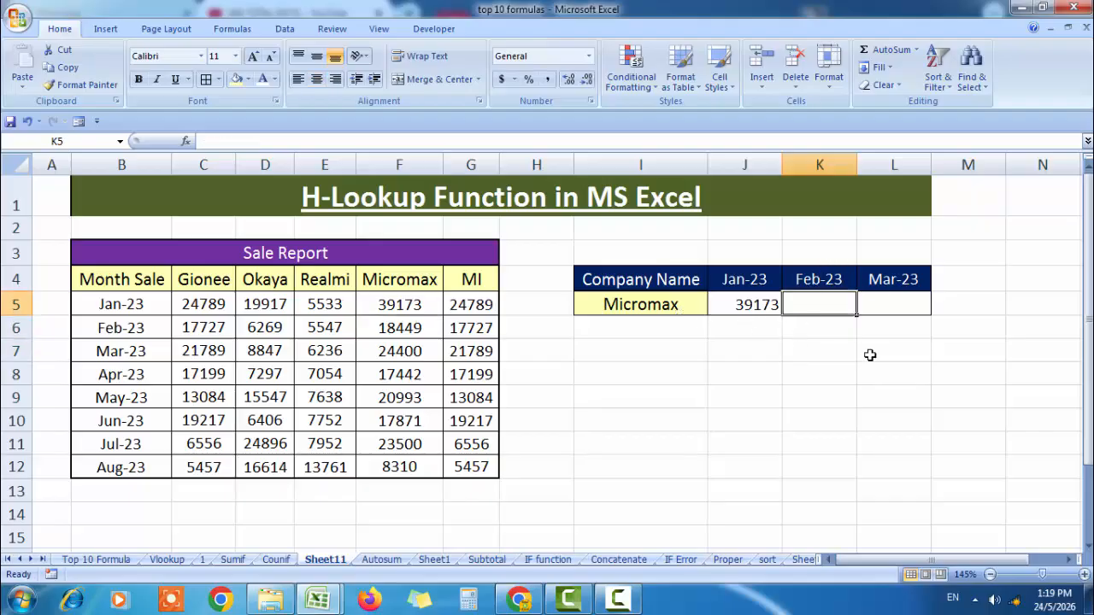
type("=")
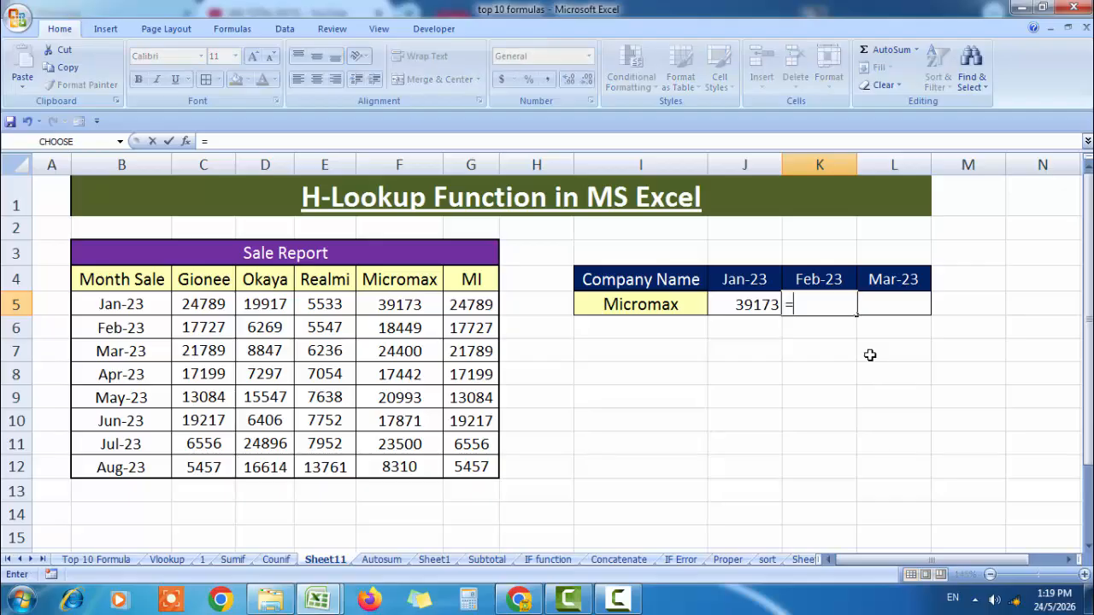
type("hl")
key("Tab")
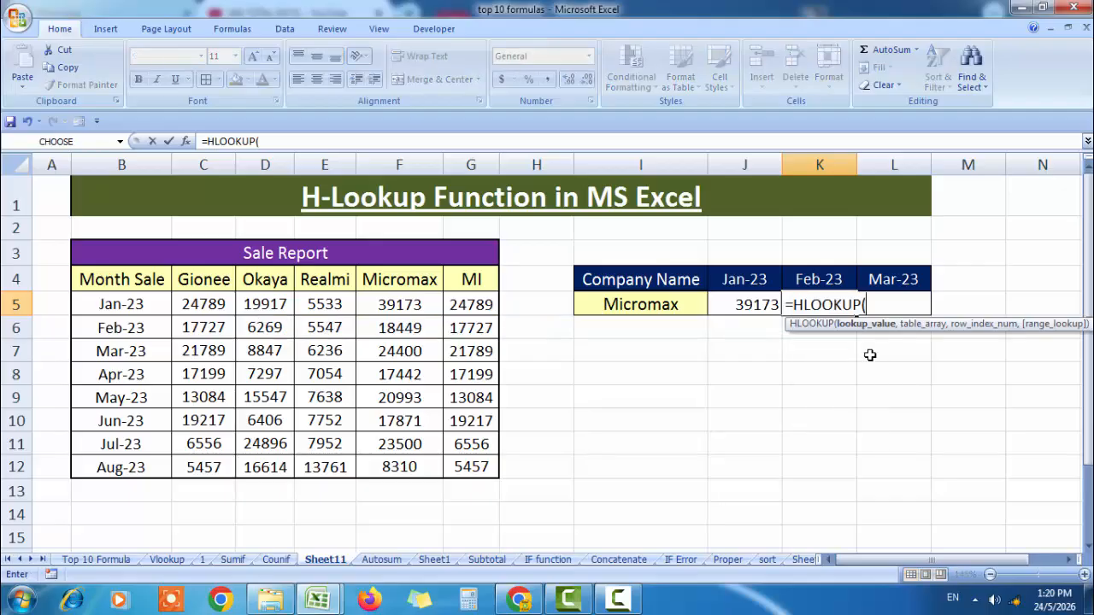
key("Left")
key("Left")
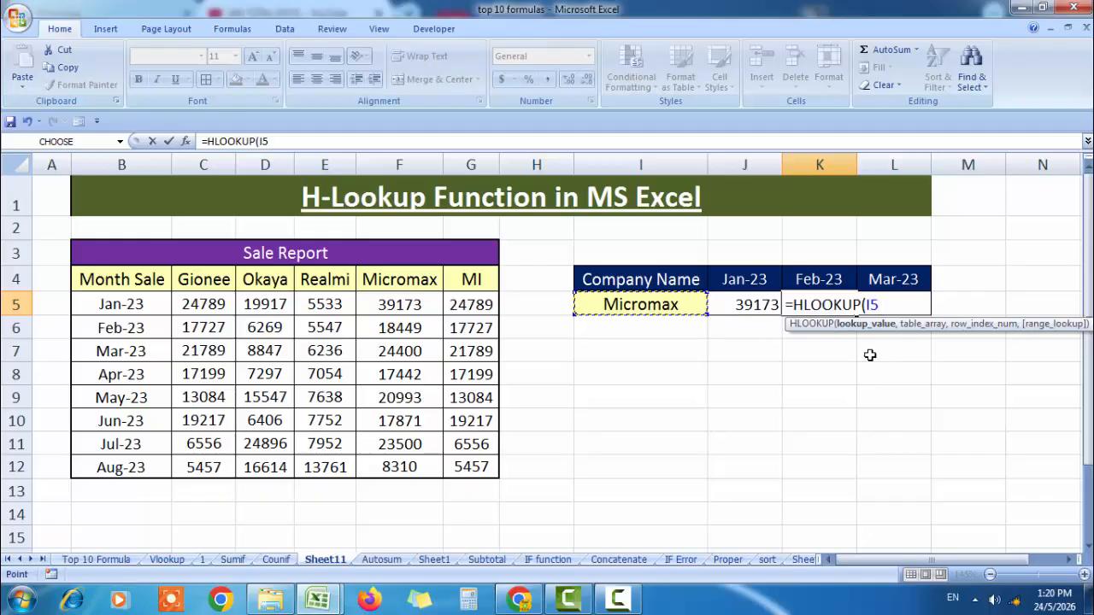
- Set the table array of the K5 HLOOKUP formula to the Sale Report range B4:G12
type(",")
key("Left")
key("Left")
key("Left")
key("Left")
key("Left")
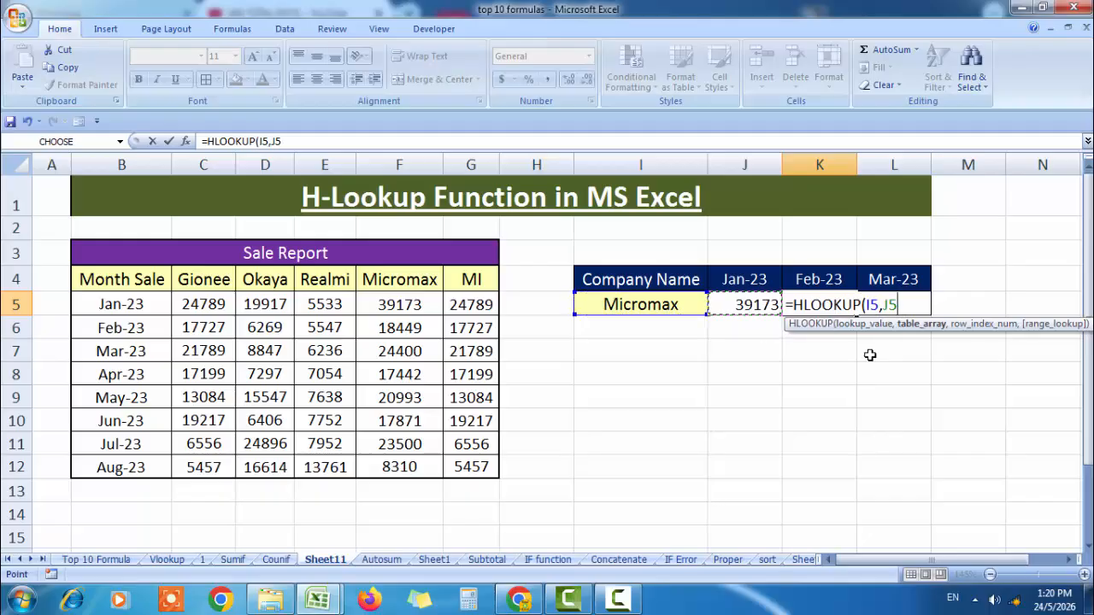
key("Up")
key("Left")
key("Left")
key("Left")
key("Left")
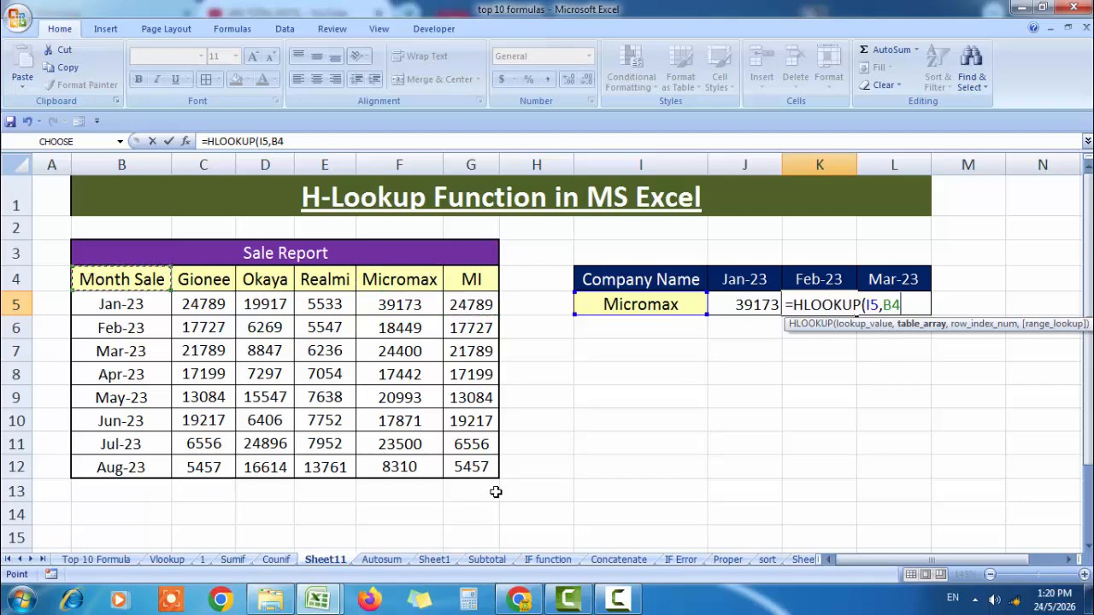
key("shift+Right")
key("shift+Right")
key("shift+Right")
key("shift+Right")
key("shift+Right")
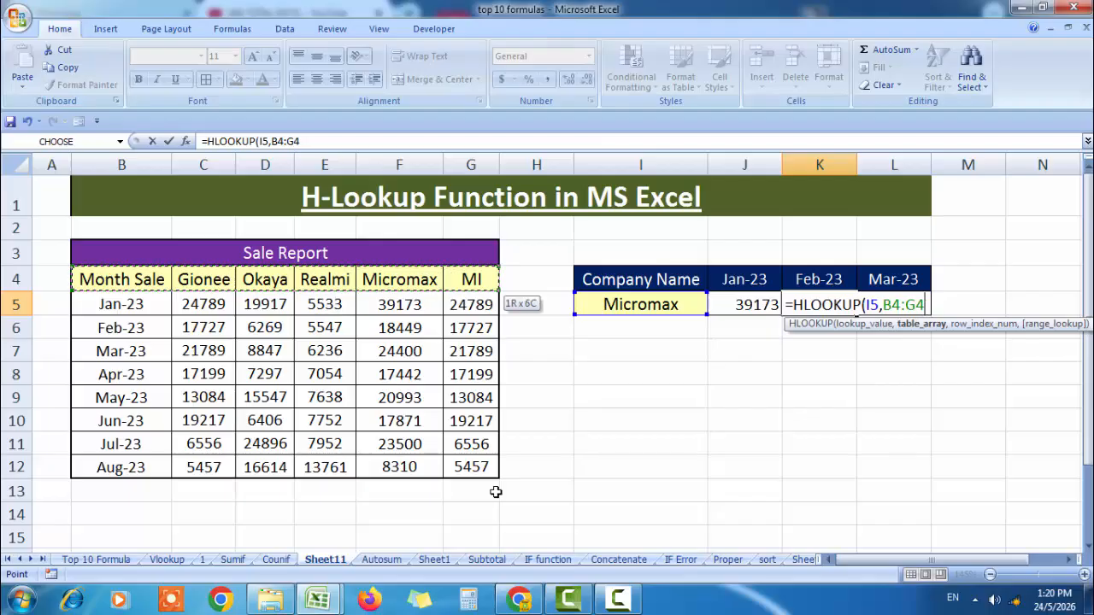
key("shift+Down")
key("shift+Down")
key("shift+Down")
key("shift+Down")
key("shift+Down")
key("shift+Down")
key("shift+Down")
key("shift+Down")
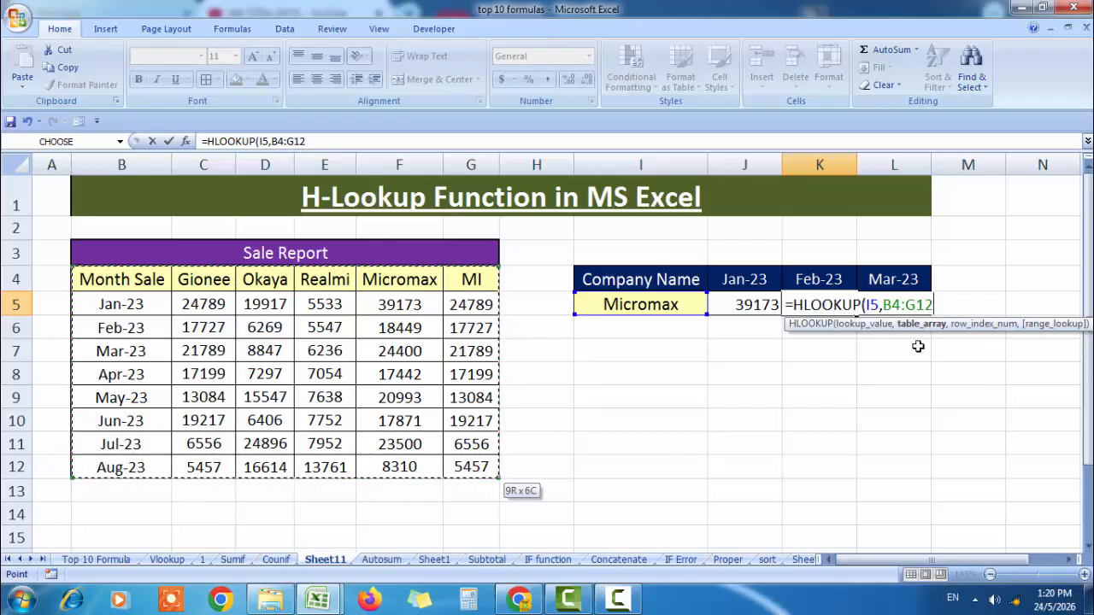
- Finish the K5 formula with row index 3 and match type 0, and check it against Micromax's Feb-23 figure
type(",3")
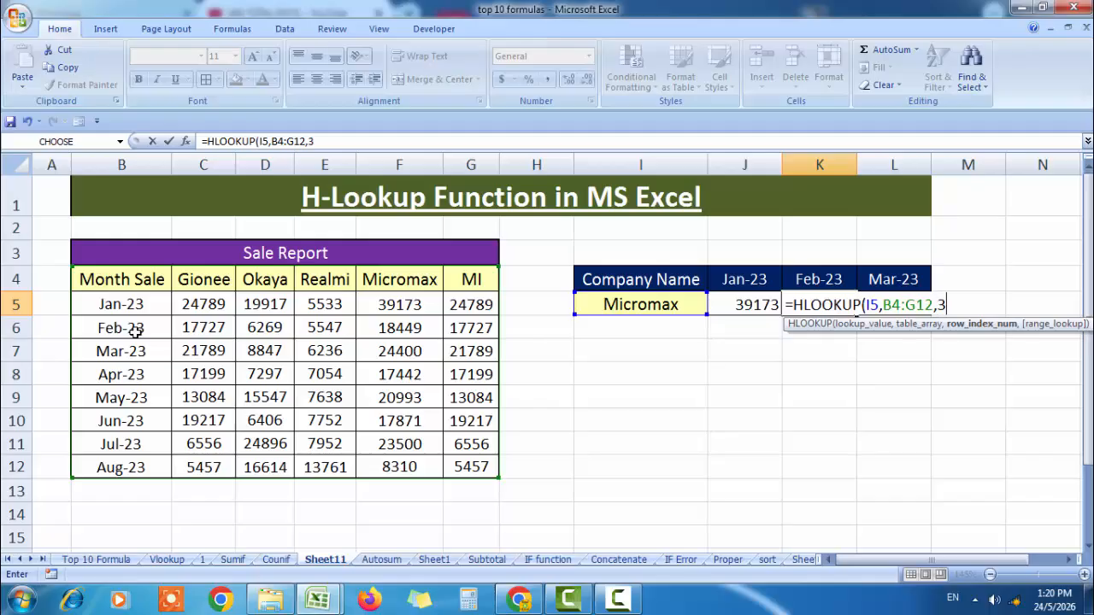
type(",0)")
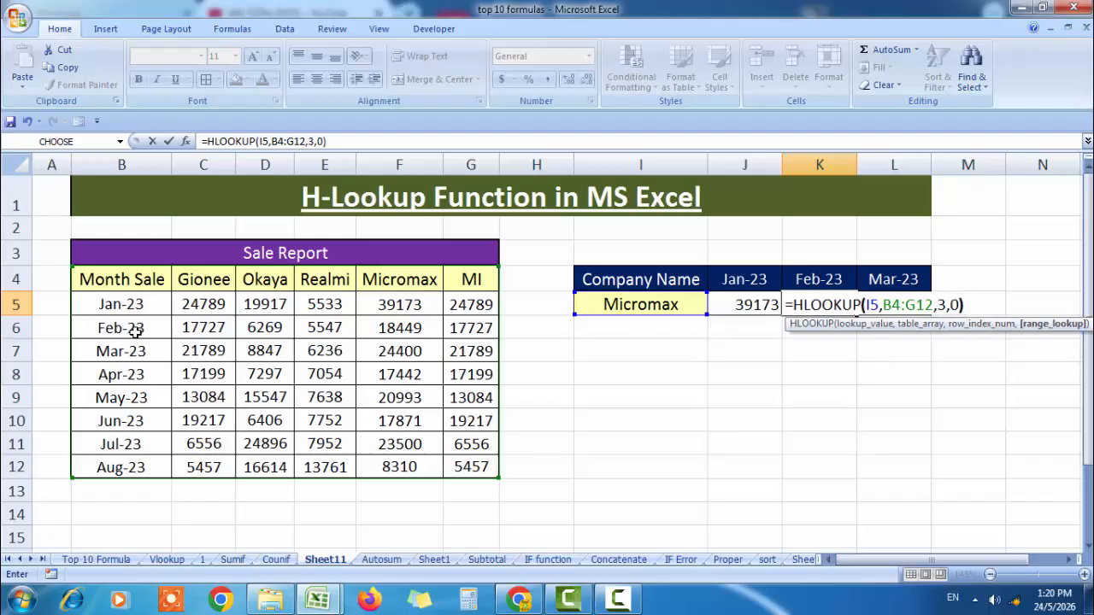
key("Return")
key("Up")
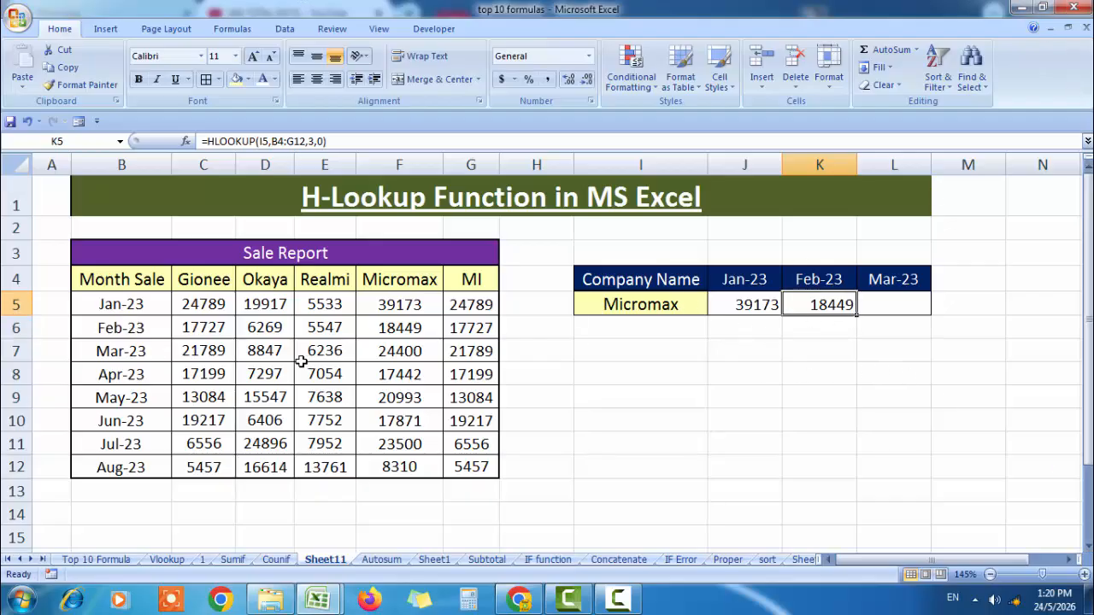
left_click(398, 285)
left_click(405, 330)
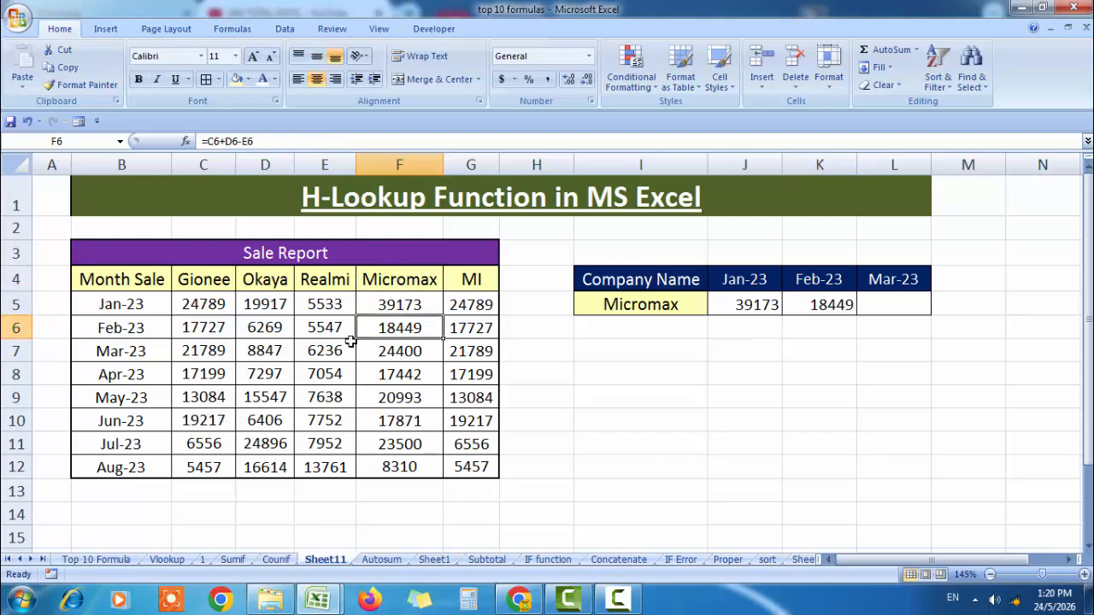
- Begin a formula in the Mar-23 cell L5
left_click(883, 308)
type("vl")
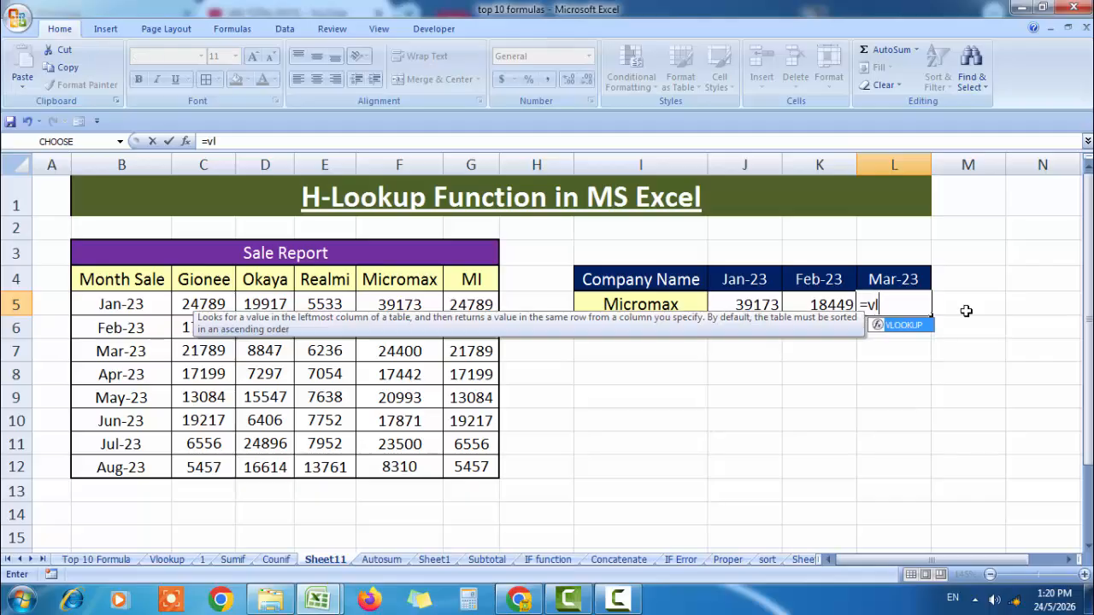
key("BackSpace")
key("BackSpace")
type("h")
key("Tab")
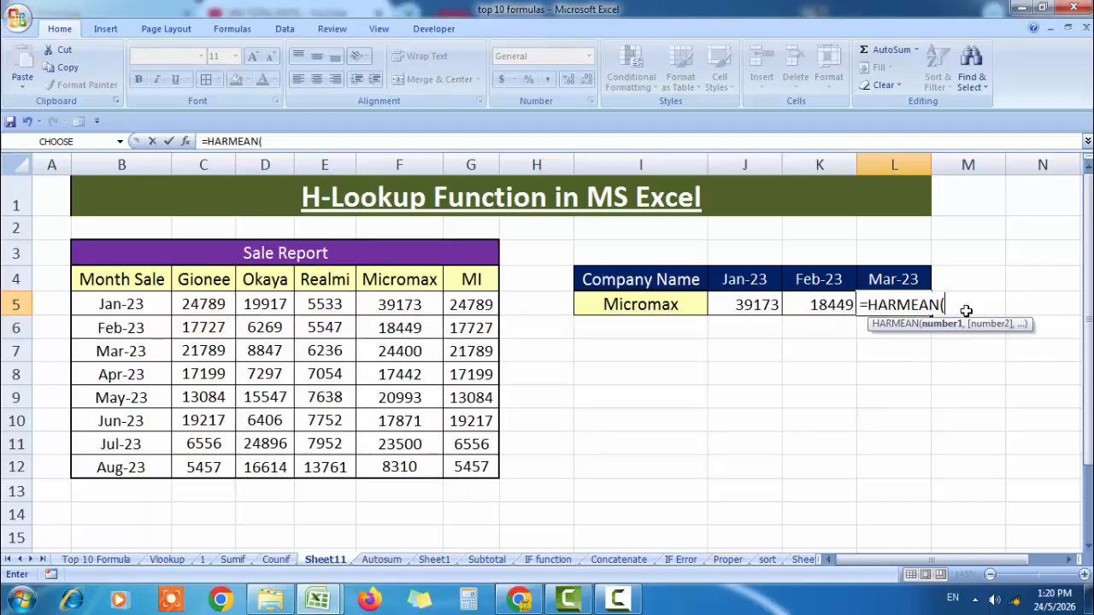
key("BackSpace")
key("BackSpace")
key("BackSpace")
key("BackSpace")
key("BackSpace")
key("BackSpace")
key("BackSpace")
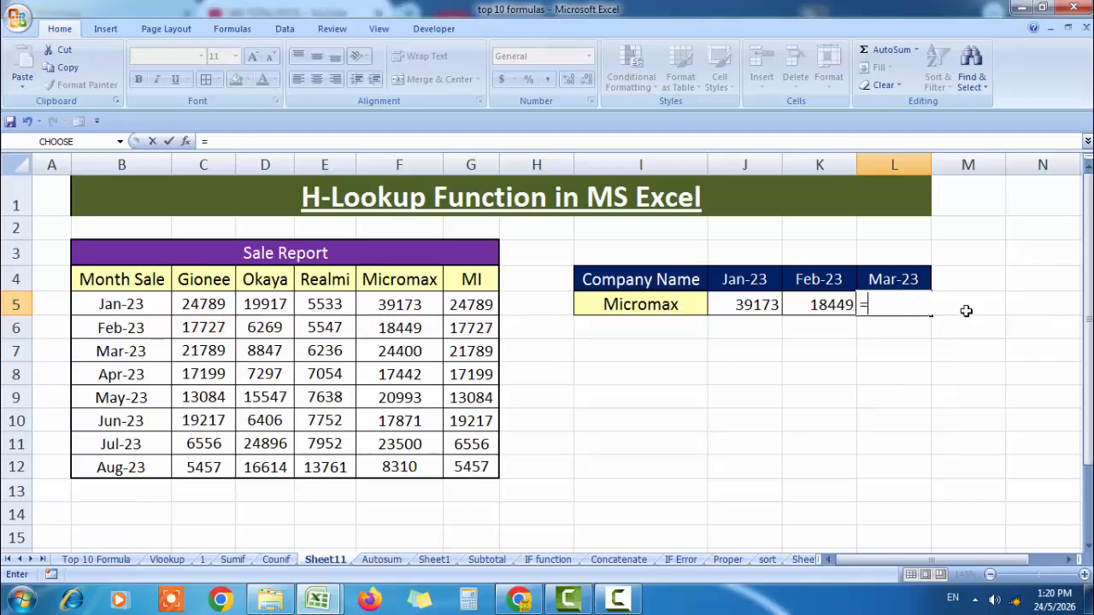
- Enter the HLOOKUP function in the L5 formula with I5 as the lookup value
type("hl")
key("Tab")
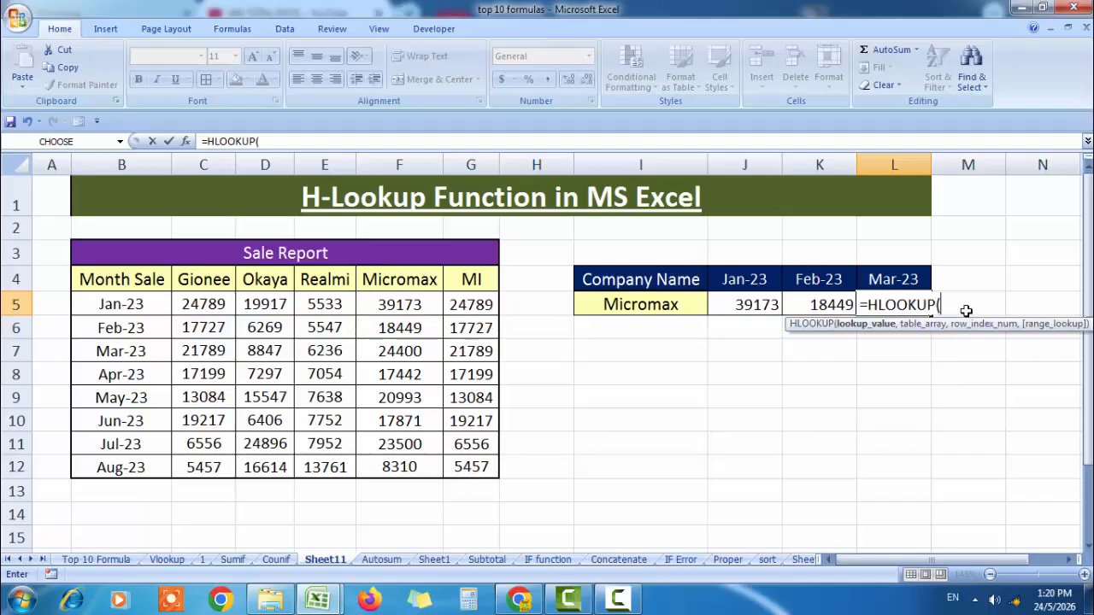
key("Left")
key("Left")
key("Left")
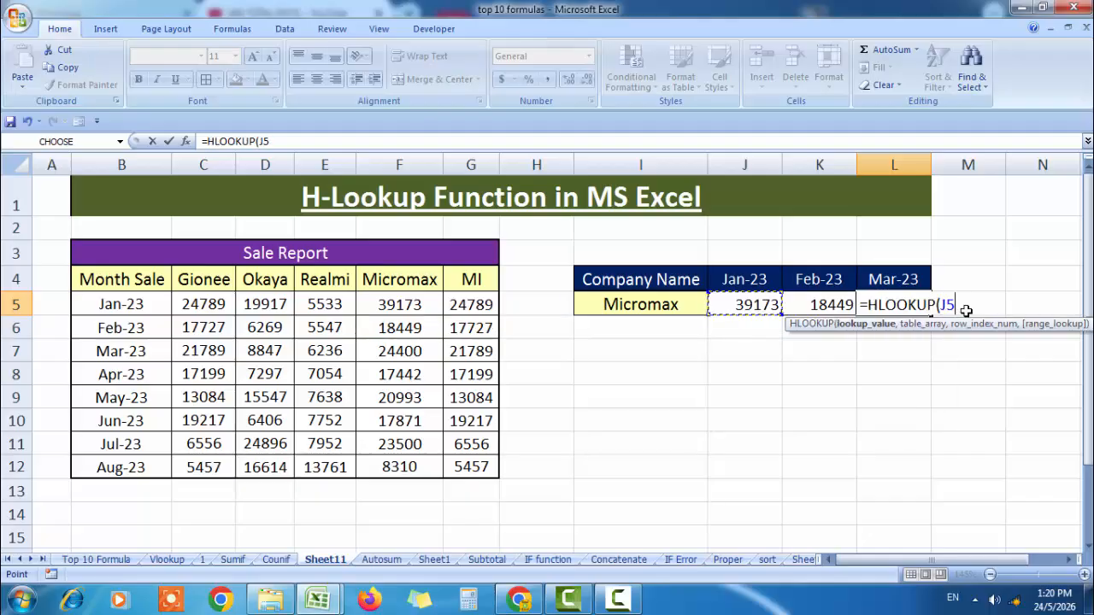
type(",")
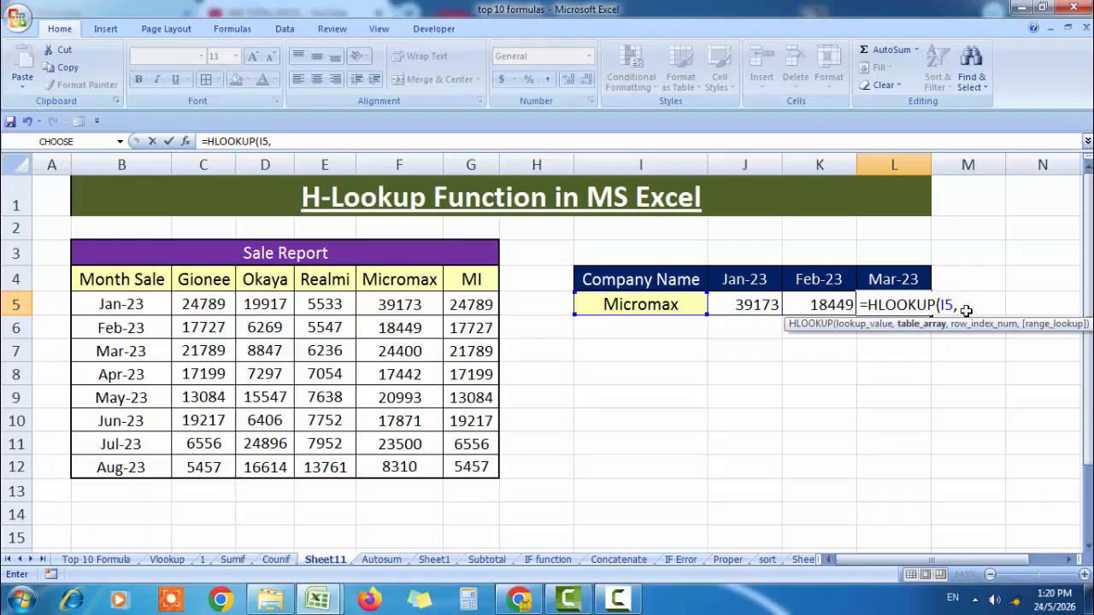
- Set the table array of the L5 HLOOKUP formula to the Sale Report range B4:G12
left_click(150, 289)
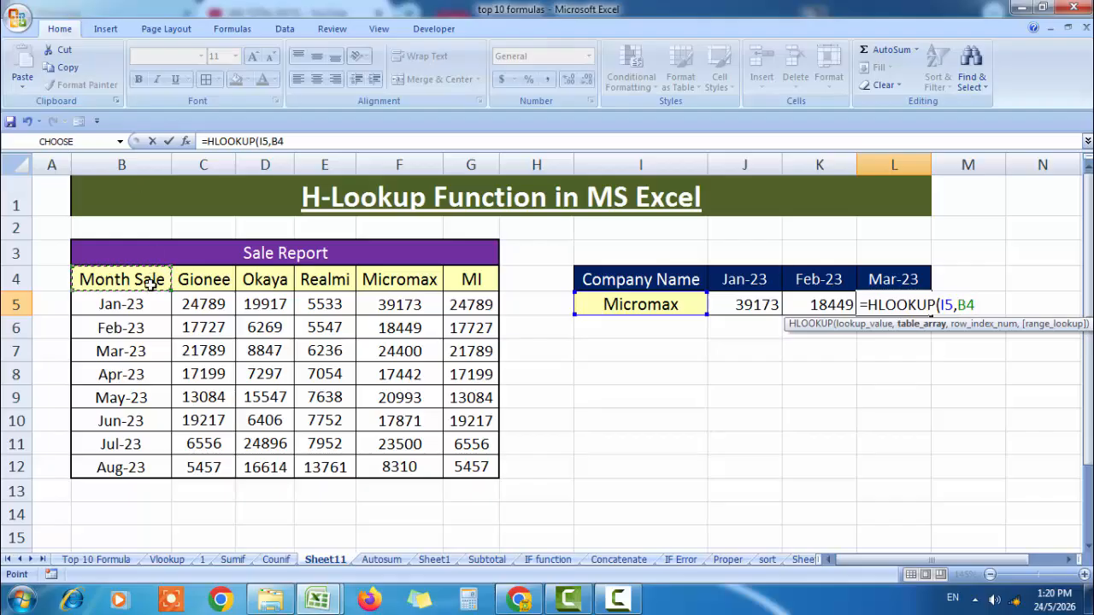
key("ctrl+shift+Right")
key("ctrl+shift+Down")
type(",")
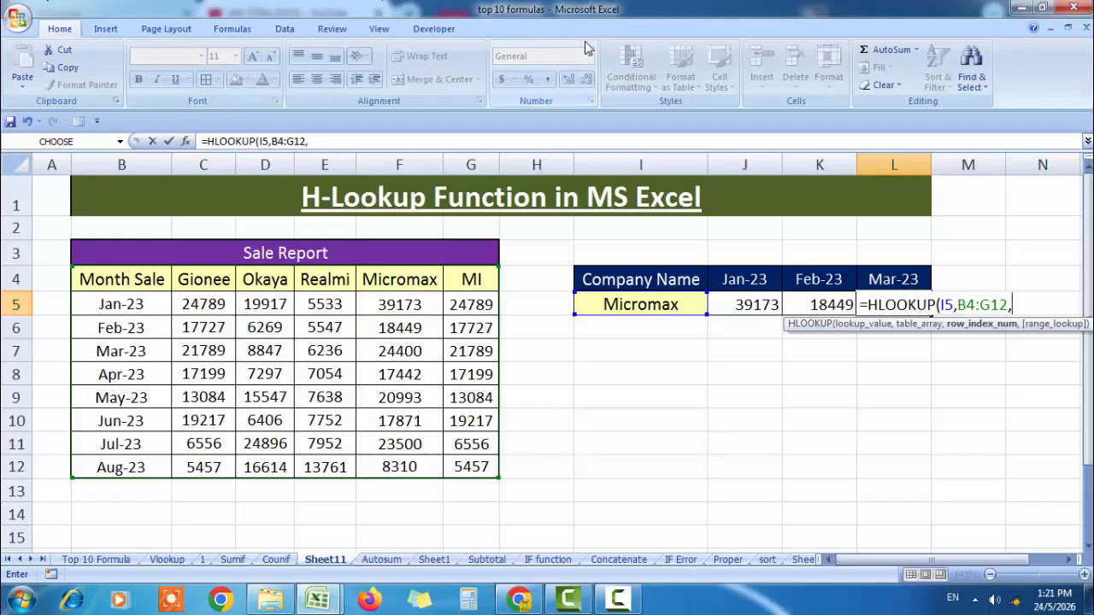
- Finish the L5 formula with row index 4 and match type 0
type("4,0")
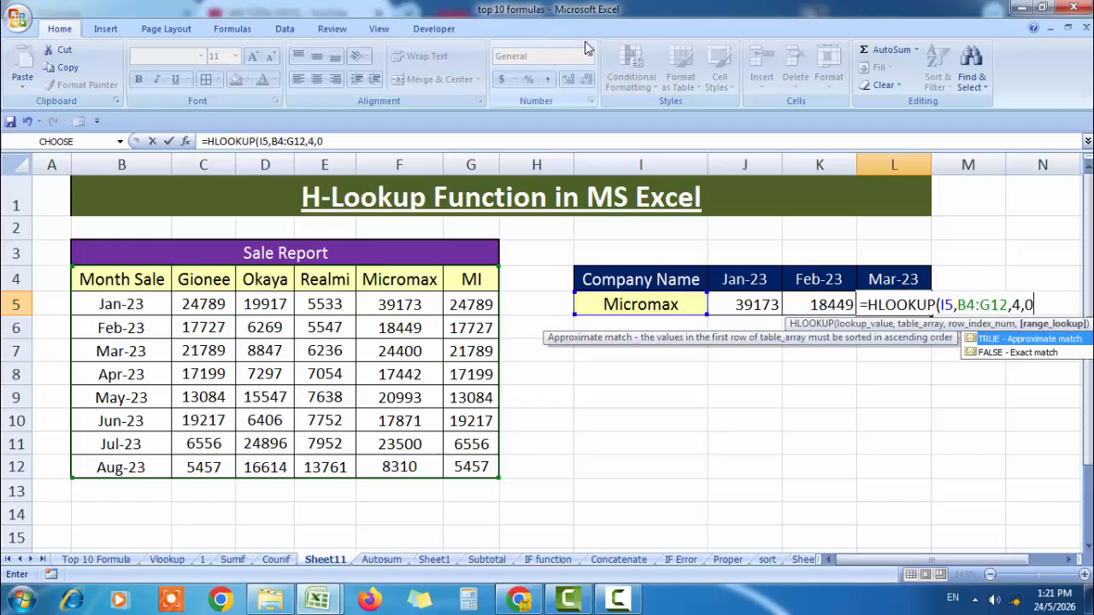
type(")")
key("Return")
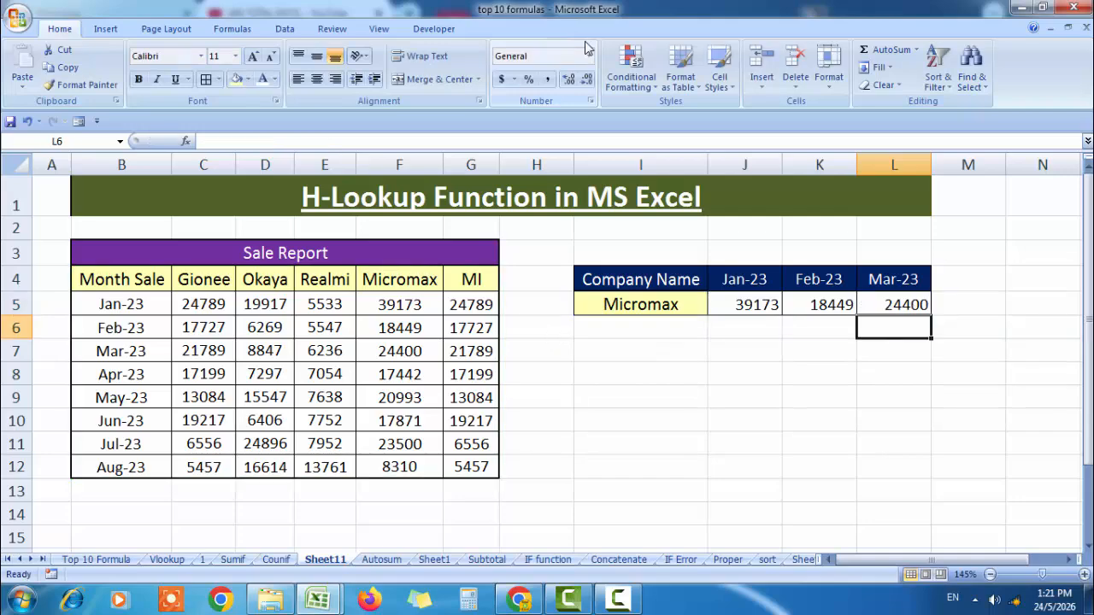
- Review the January to March sales retrieved in J5:L5, including the Jan-23 formula and its header
key("Up")
key("Left")
key("Left")
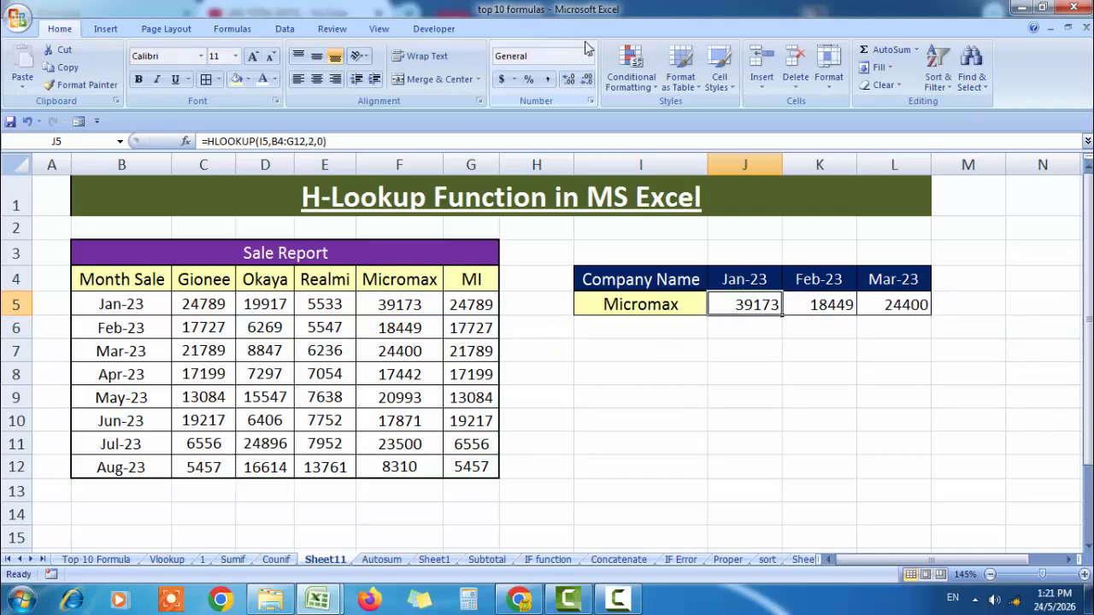
left_click(811, 436)
left_click(743, 307)
key("Up")
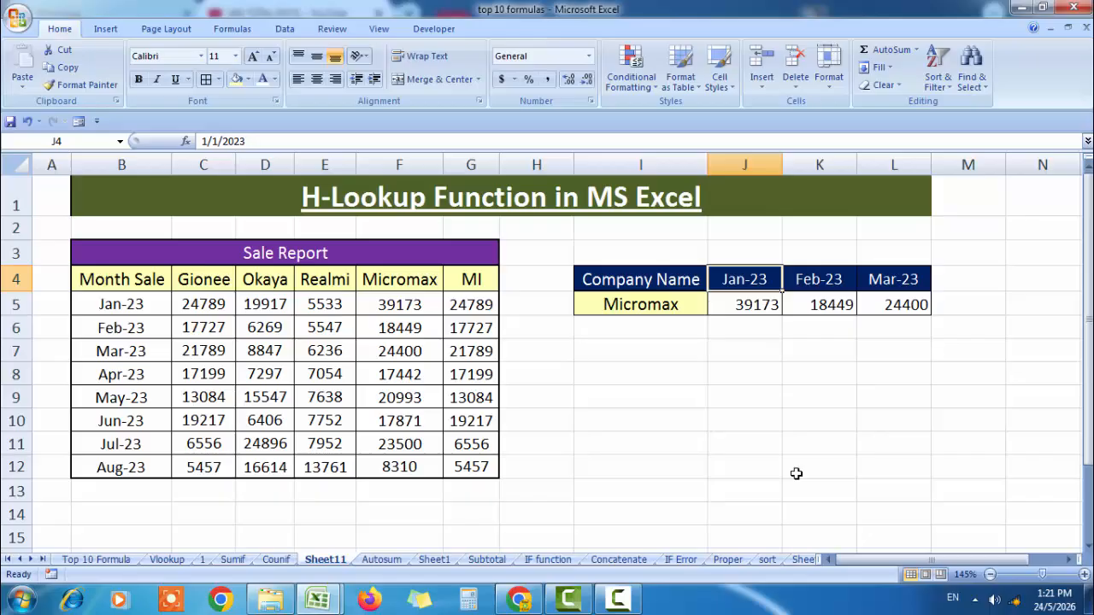
key("Down")
key("Down")
left_click(728, 364)
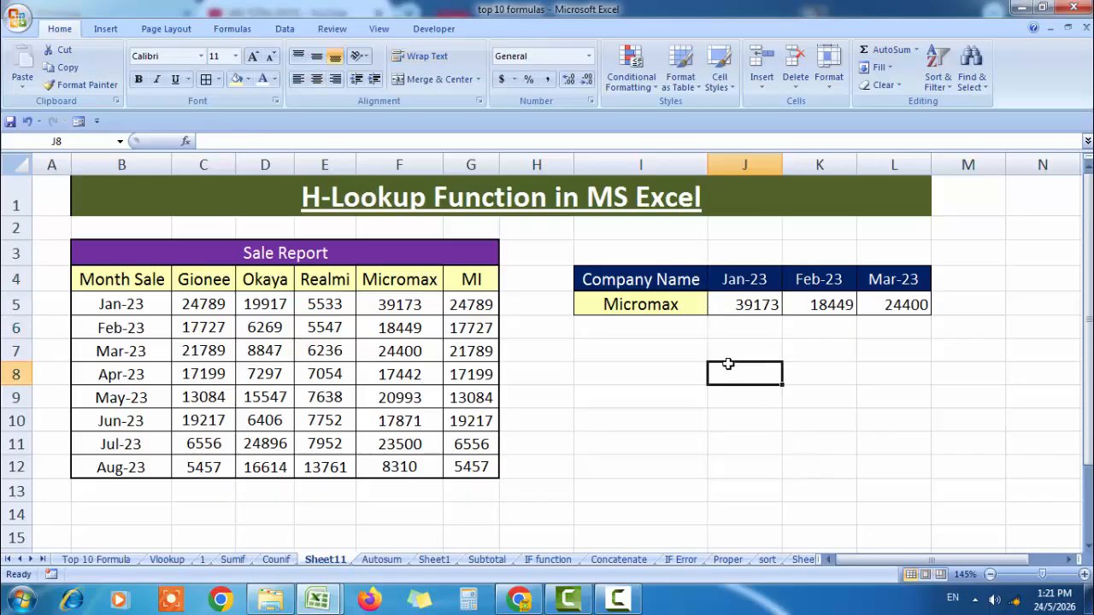
- Replace the company name in I5 with Realmi, copied from the Sale Report header in E4
left_click(677, 307)
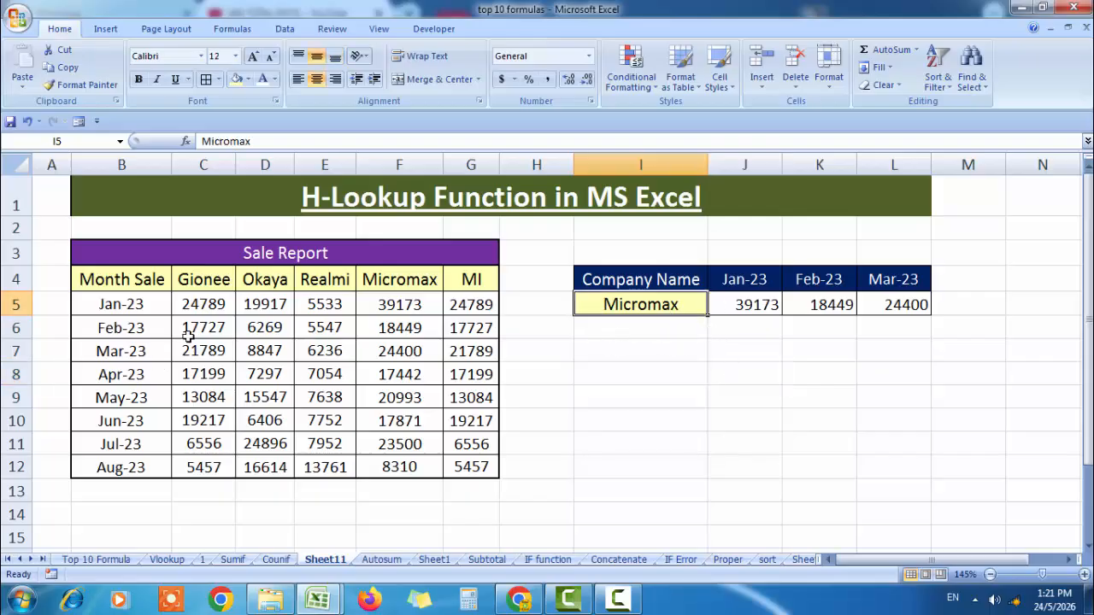
left_click(331, 287)
key("ctrl+c")
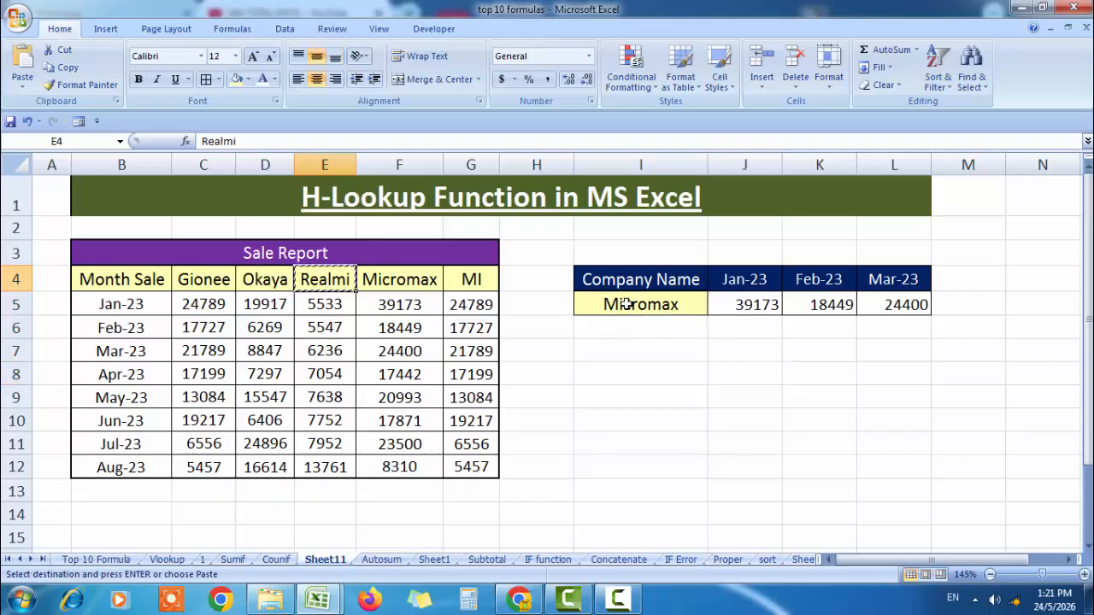
left_click(692, 309)
key("ctrl+v")
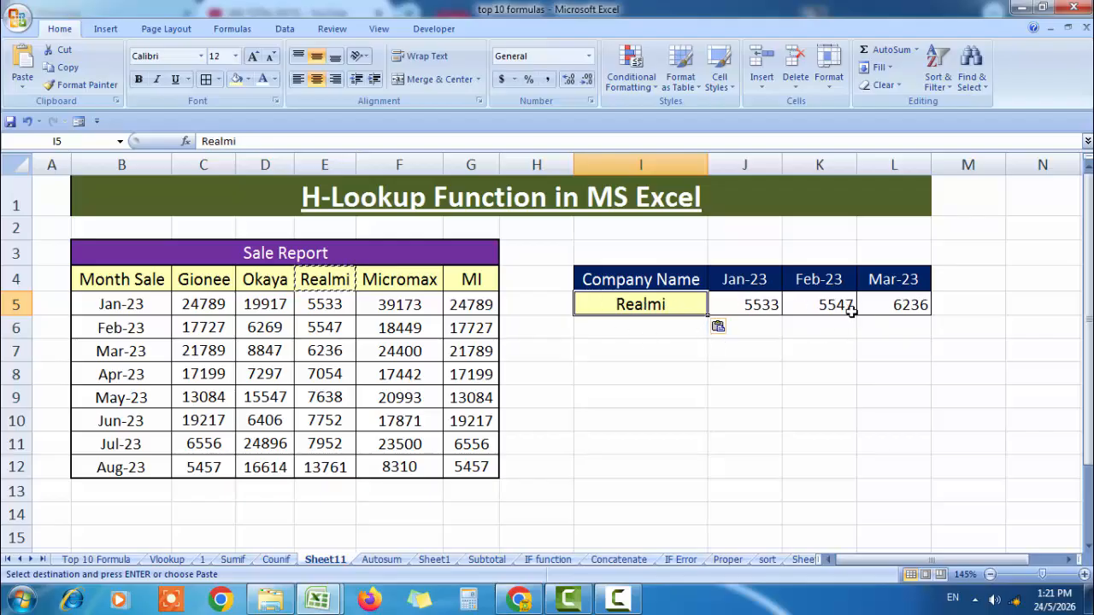
left_click(789, 367)
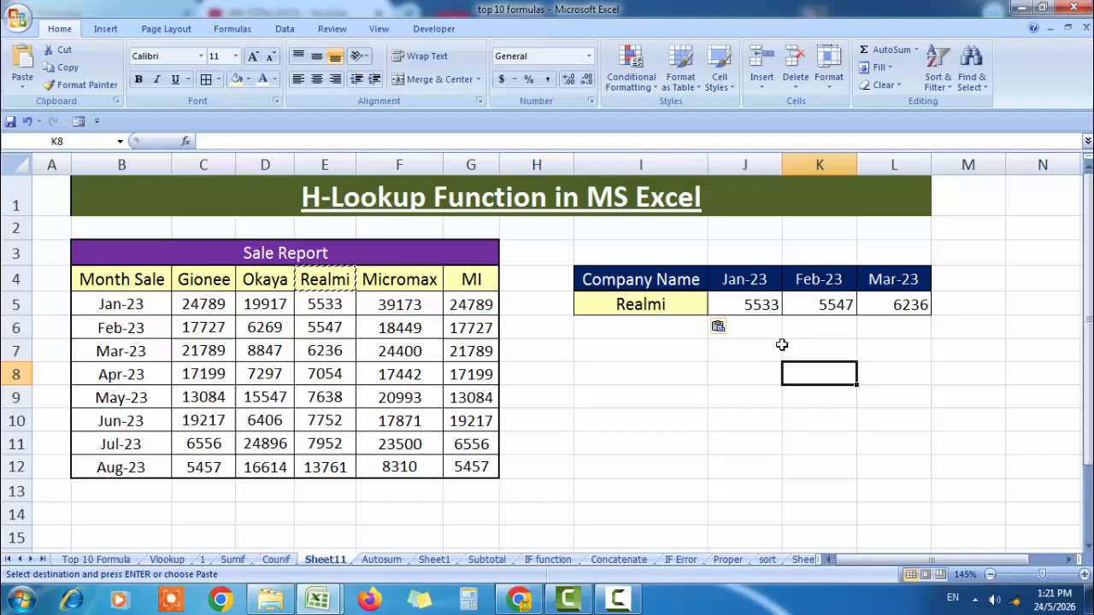
left_click(665, 304)
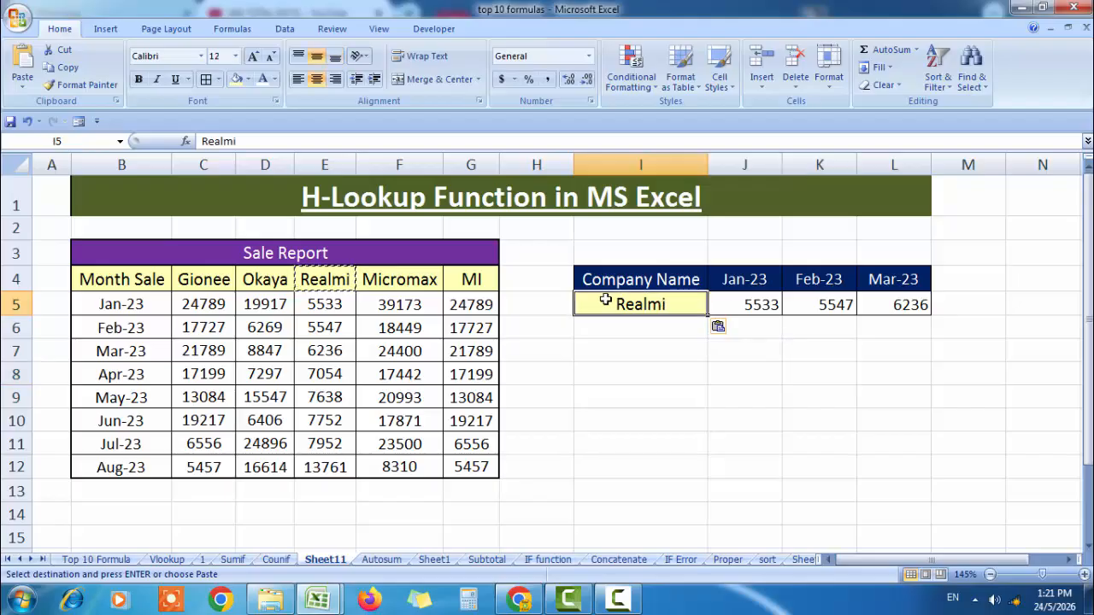
- Convert the HLOOKUP formulas in J5:L5 to fixed values in place using Paste Special with the Values option, and check J5
left_click(769, 309)
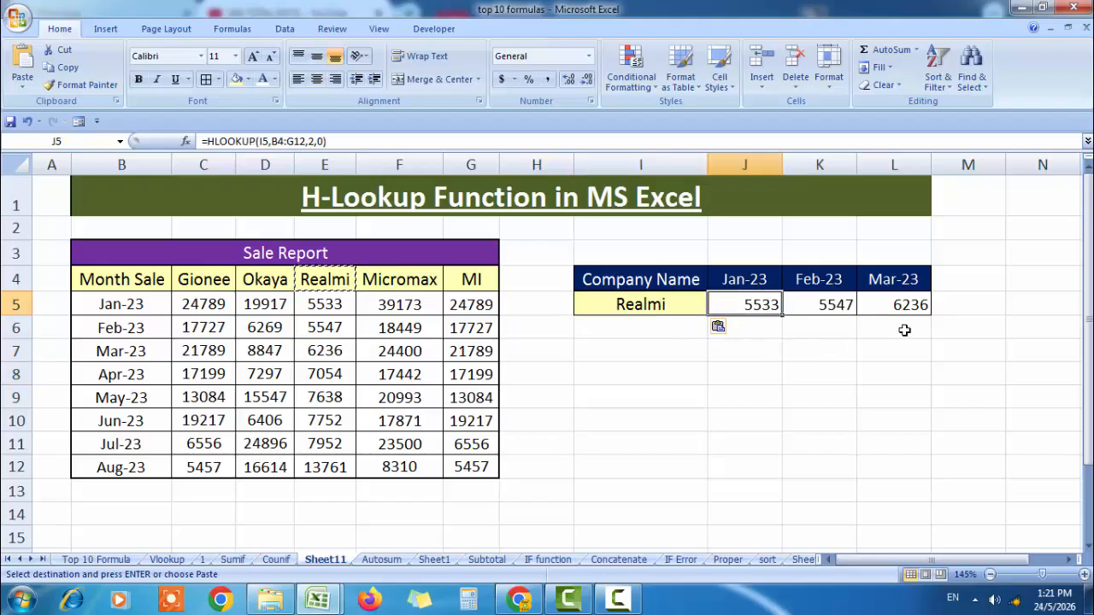
key("shift+Right")
key("shift+Right")
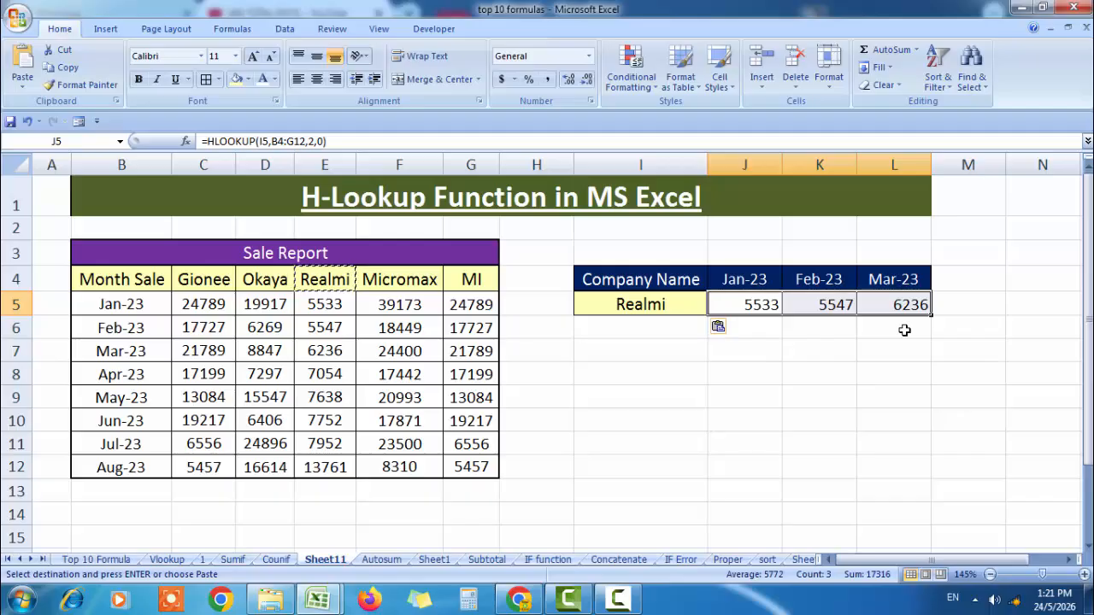
key("ctrl+c")
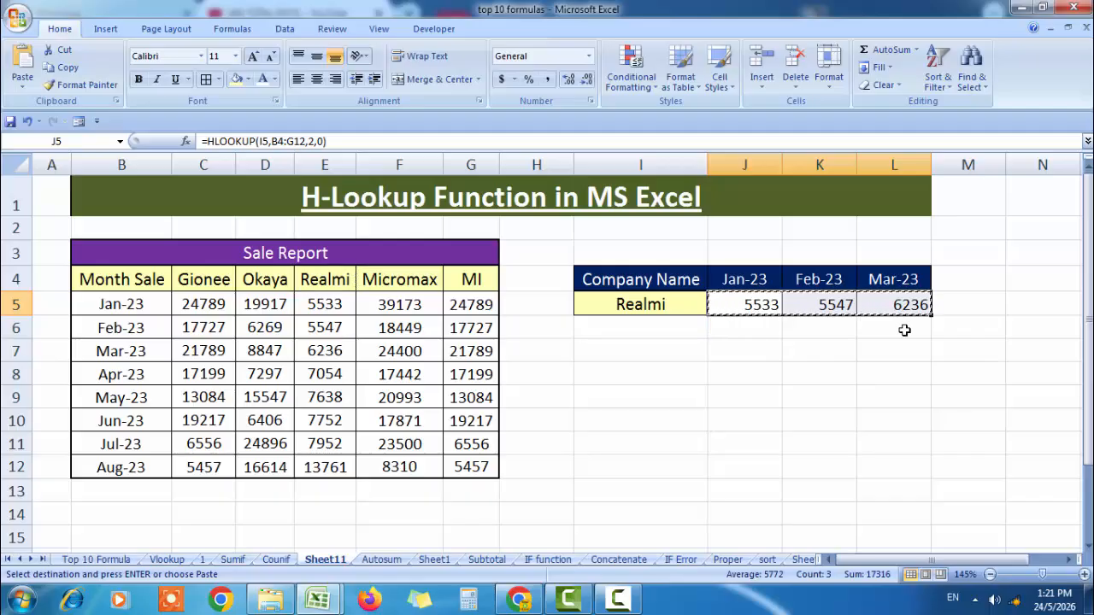
right_click(773, 308)
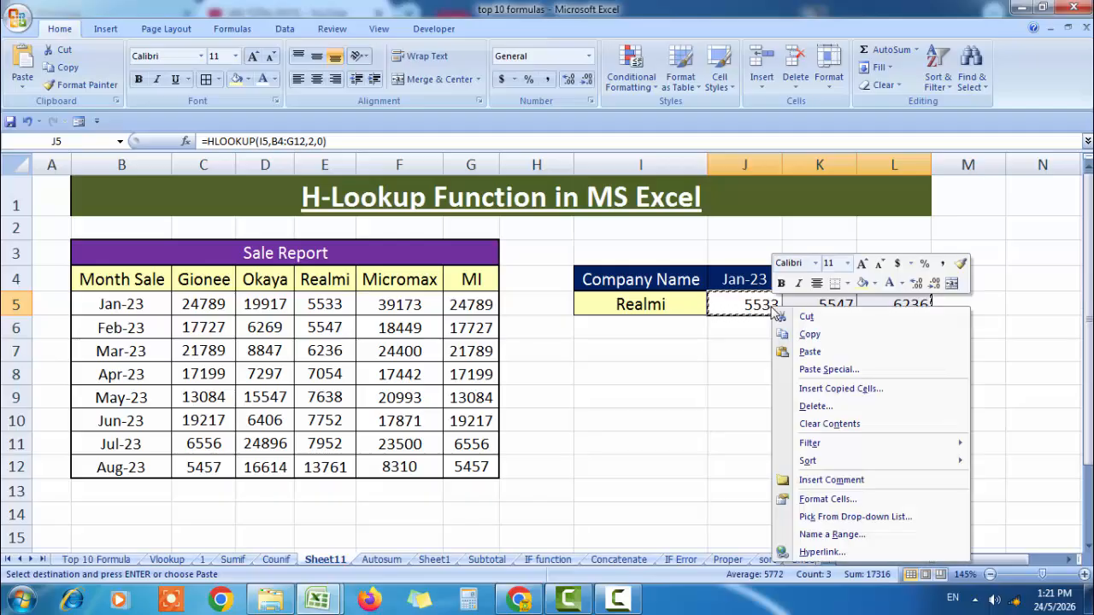
left_click(837, 370)
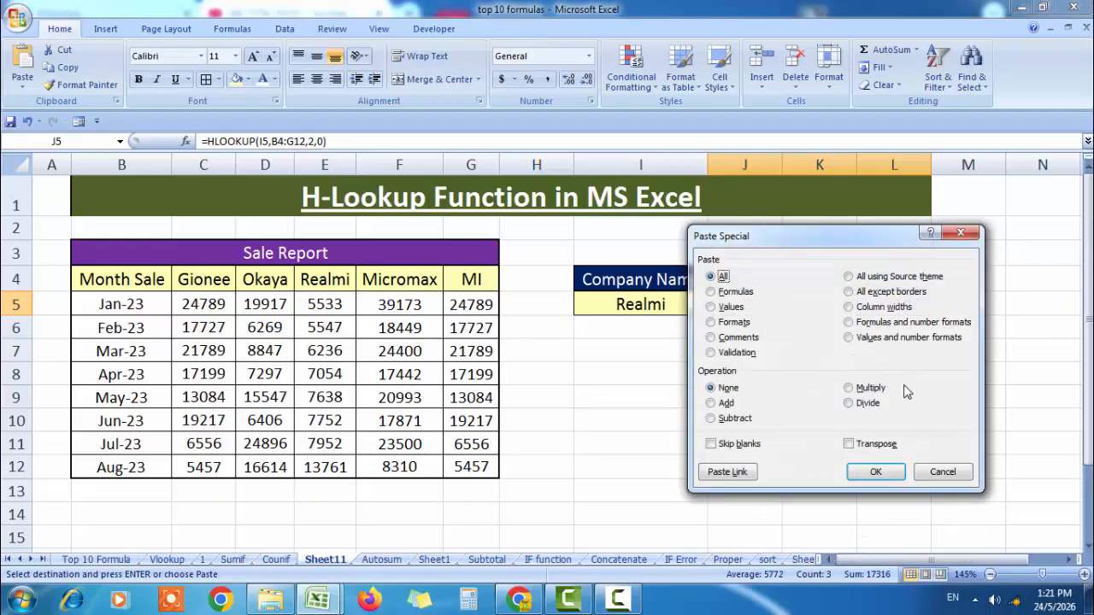
left_click(712, 308)
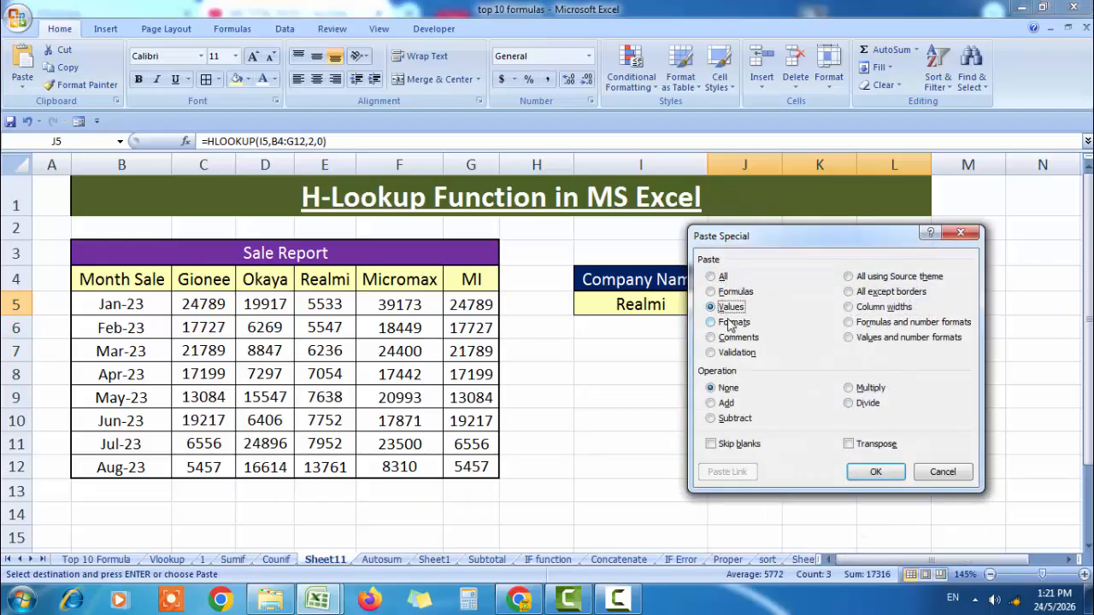
left_click(876, 472)
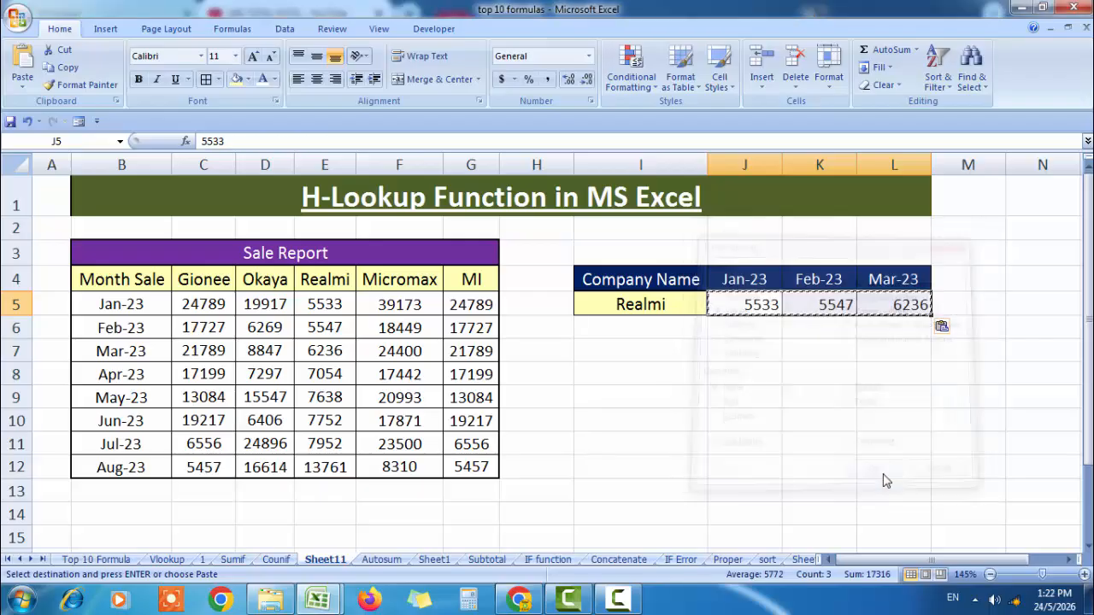
key("Escape")
left_click(763, 304)
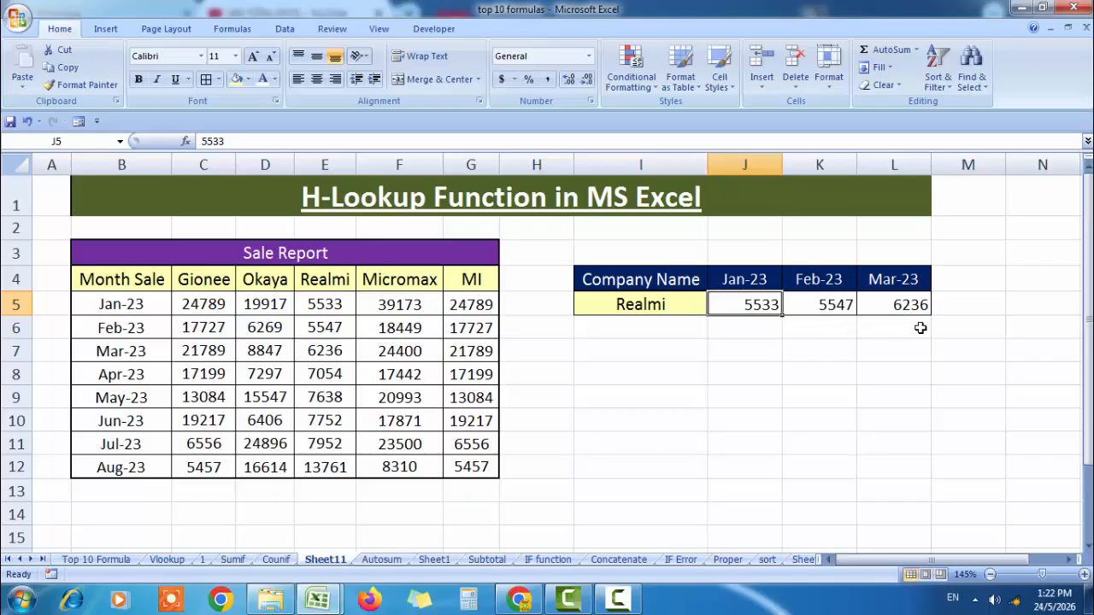
left_click(812, 407)
left_click(689, 422)
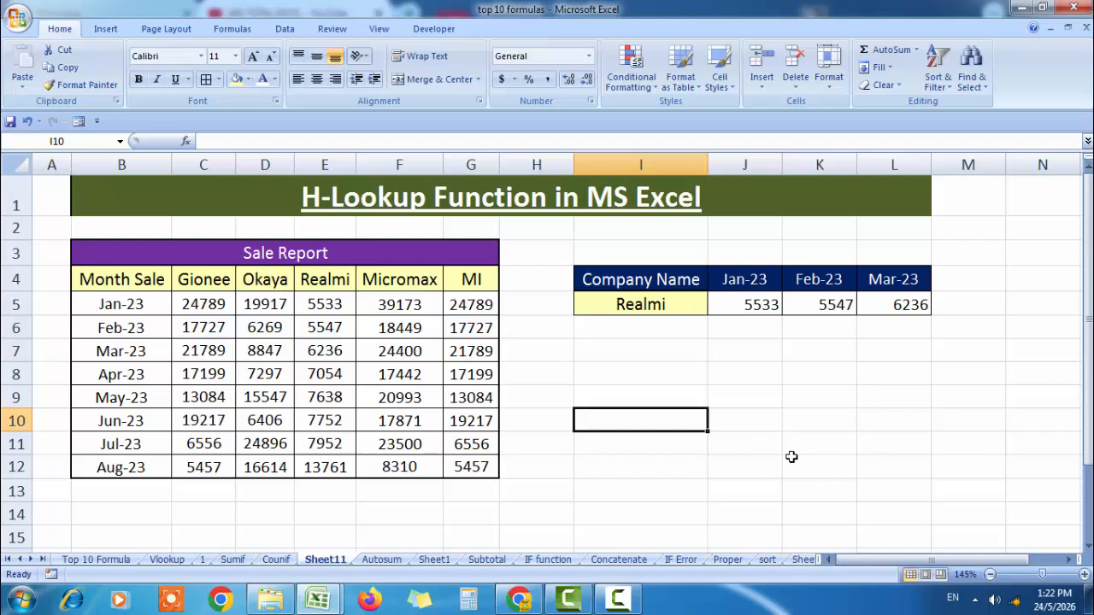
left_click(811, 434)
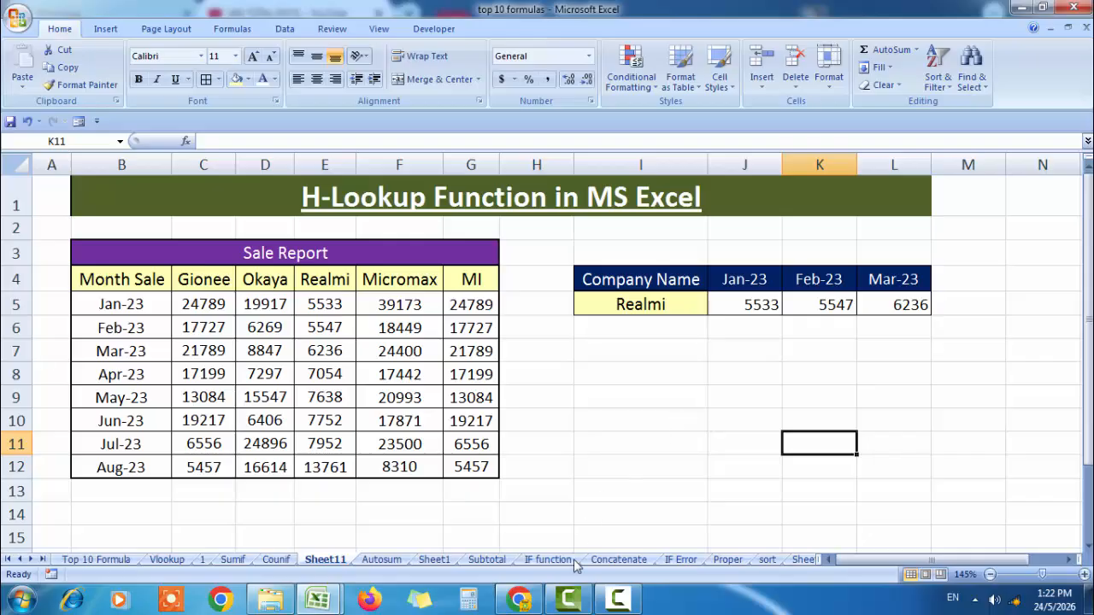
- Switch to Chrome and look through the TOTAL EXCEL YouTube channel's home page
left_click(521, 602)
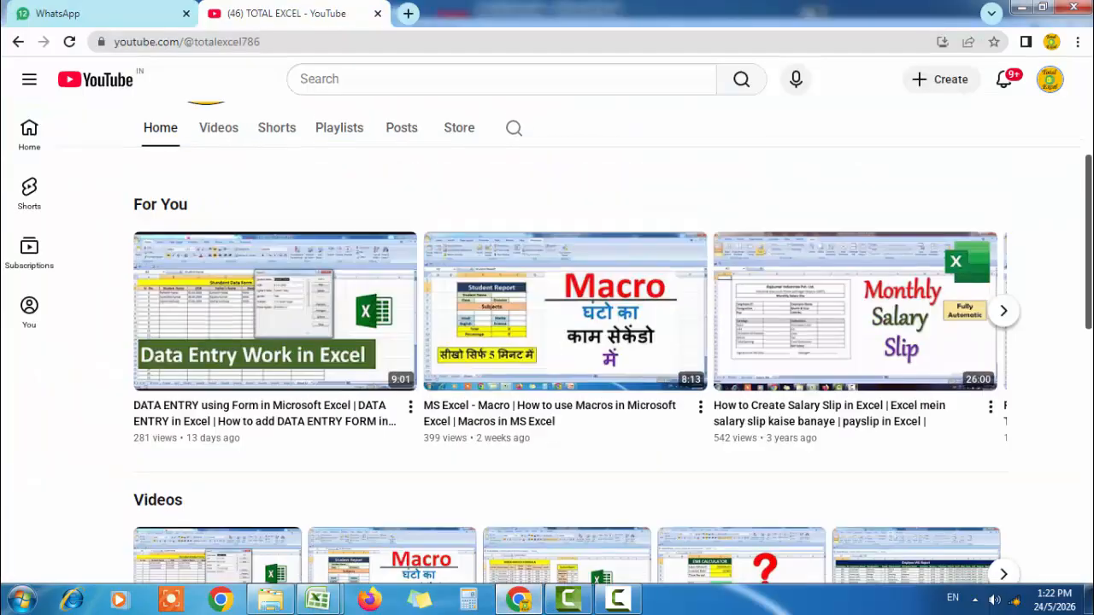
scroll(1068, 402, "up", 3)
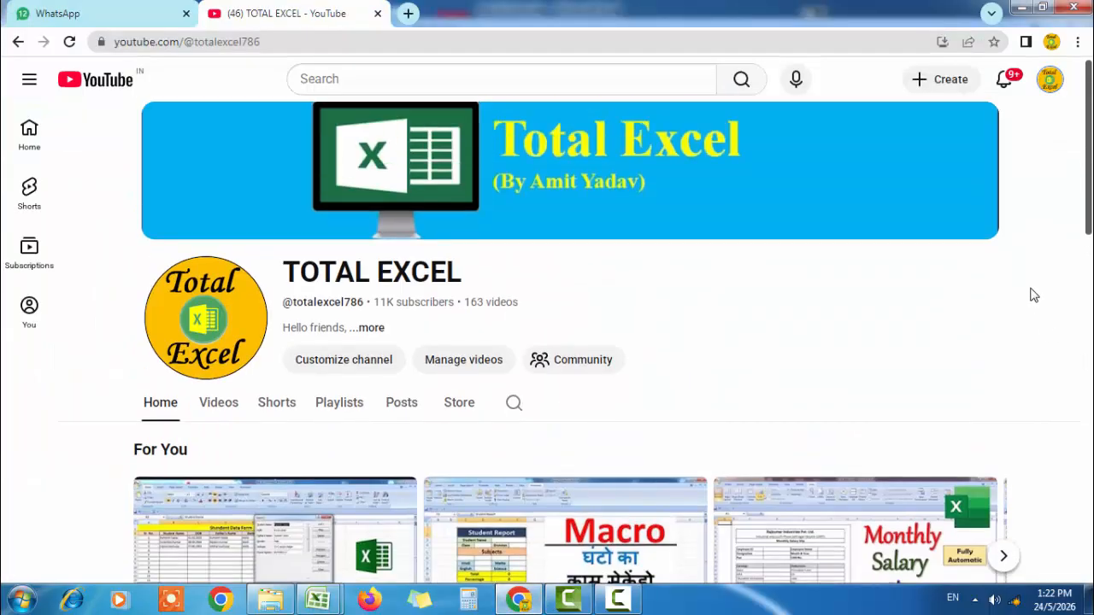
scroll(1041, 294, "down", 4)
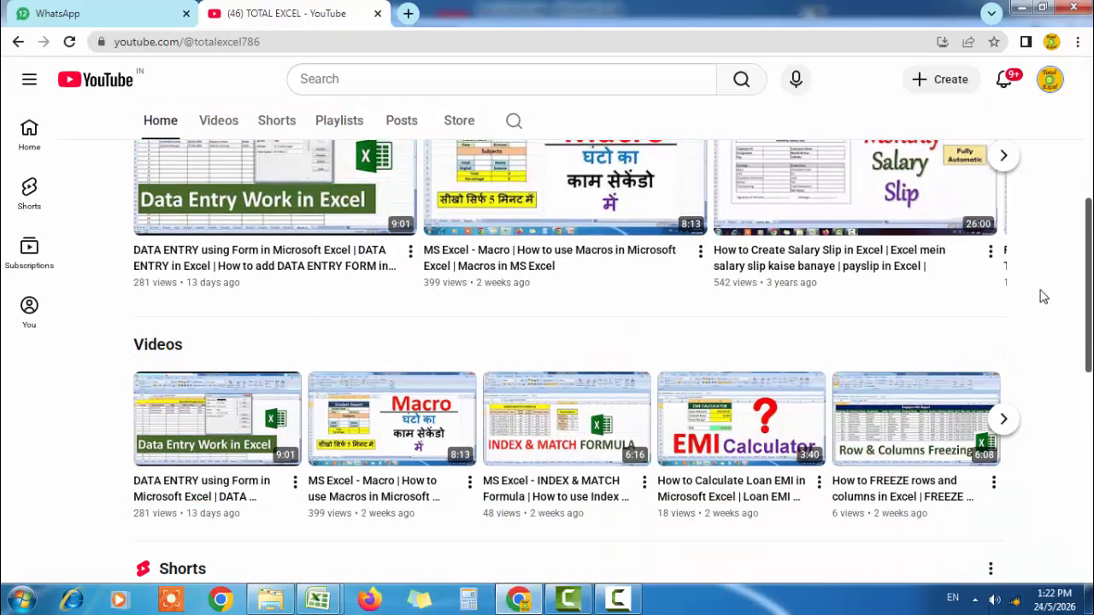